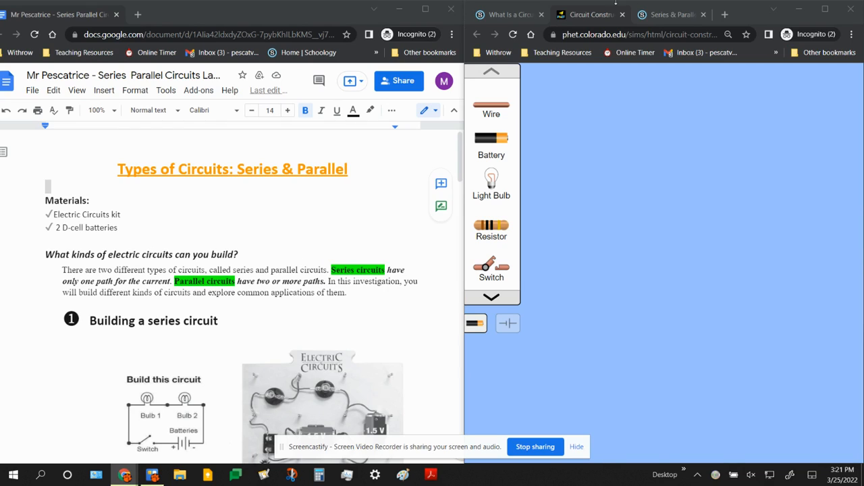
# Open the Series & Parallel Circuits Lab assignment from the Circuits folder of the Schoology course
pyautogui.click(516, 14)
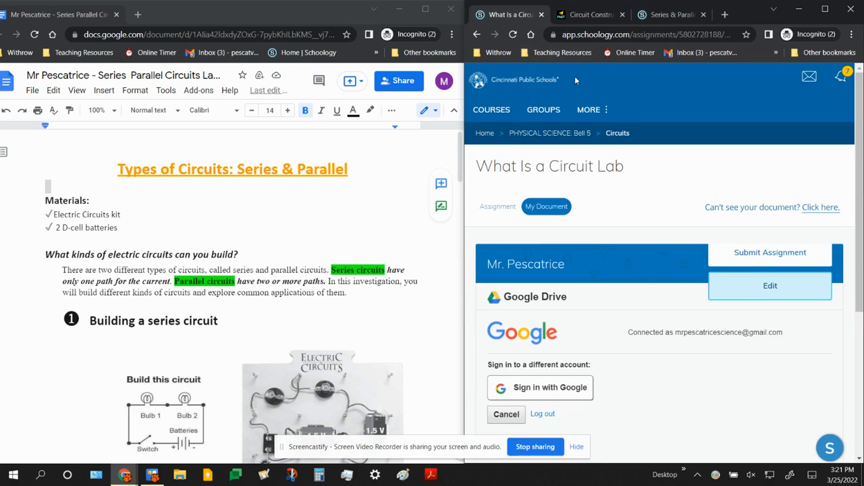
pyautogui.click(615, 134)
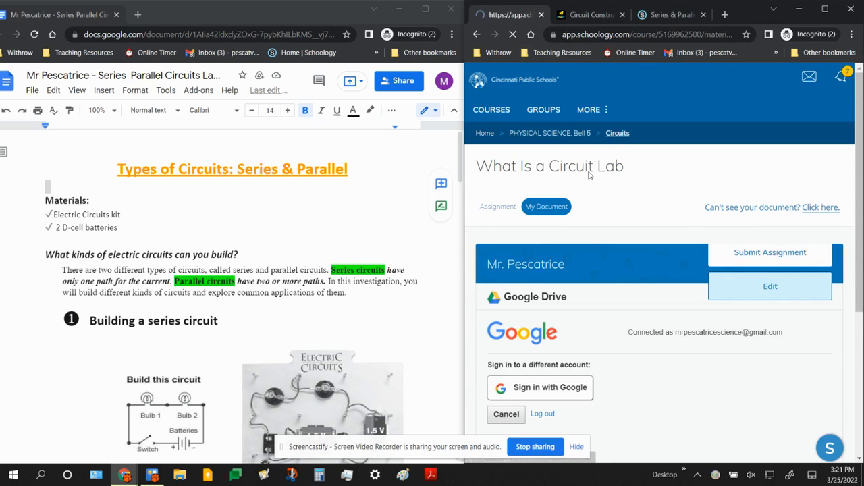
pyautogui.scroll(-3, 708, 279)
pyautogui.scroll(2, 716, 260)
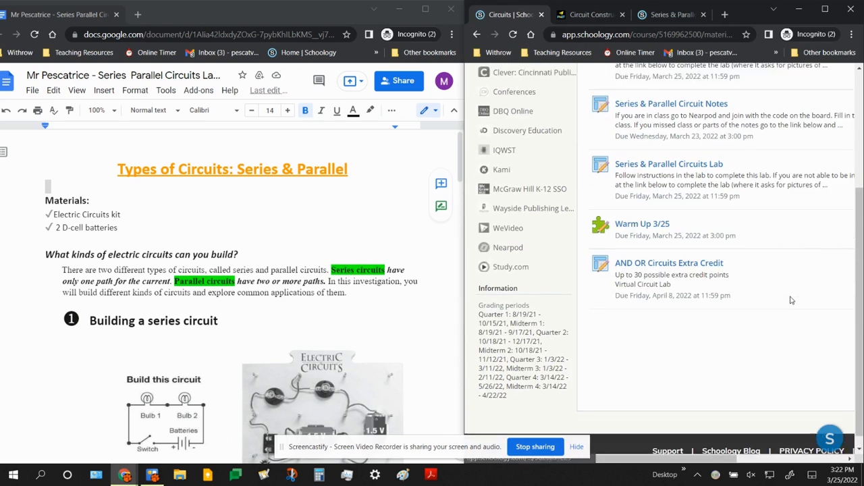
pyautogui.moveTo(742, 265); pyautogui.dragTo(614, 268)
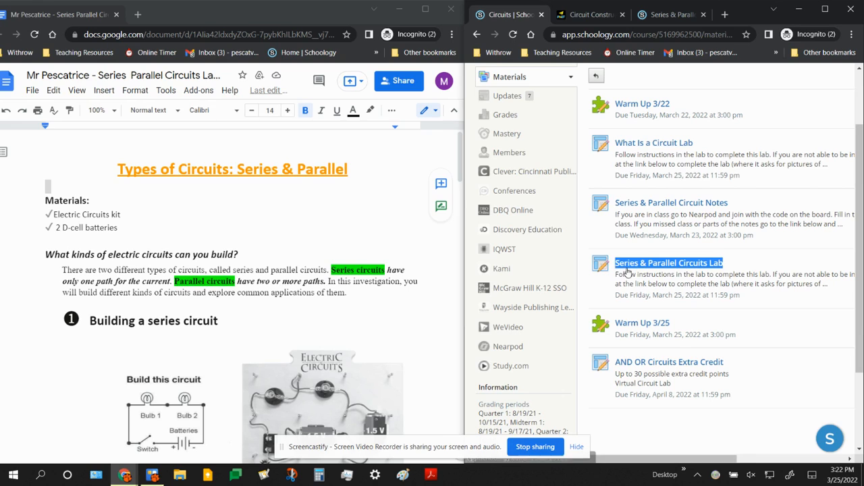
pyautogui.click(666, 264)
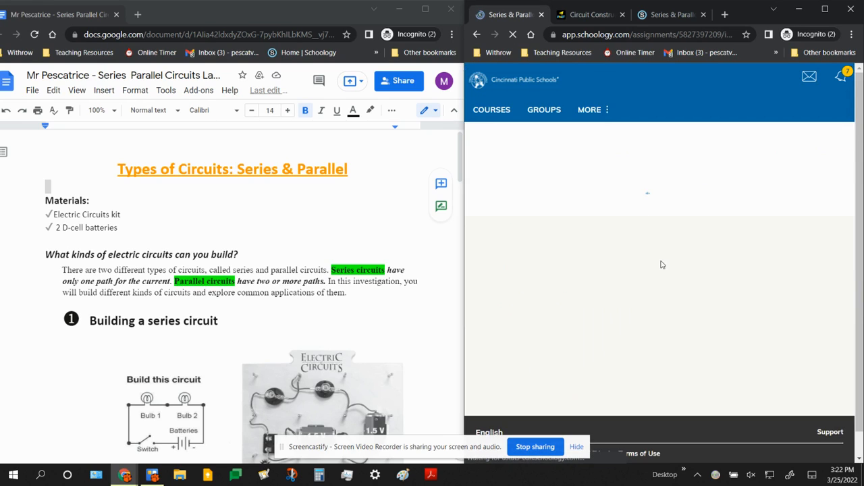
# Review the assignment description and find its Virtual Circuit Lab link
pyautogui.moveTo(592, 372); pyautogui.dragTo(484, 371)
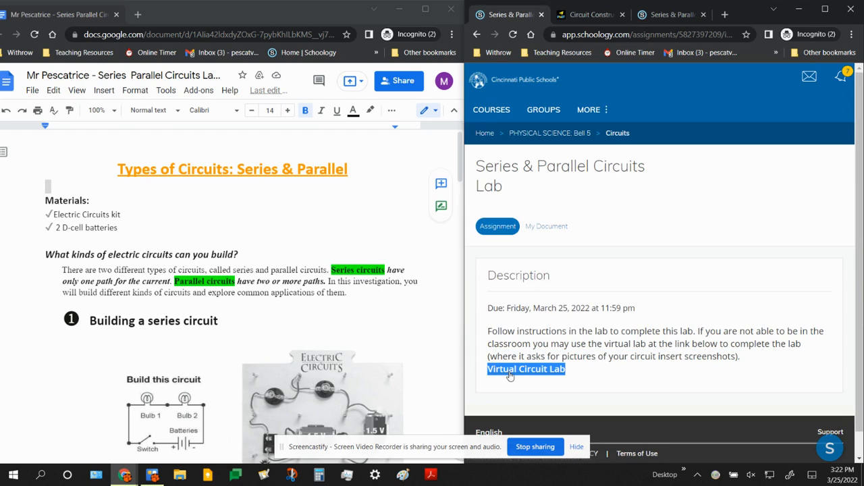
pyautogui.scroll(-1, 625, 352)
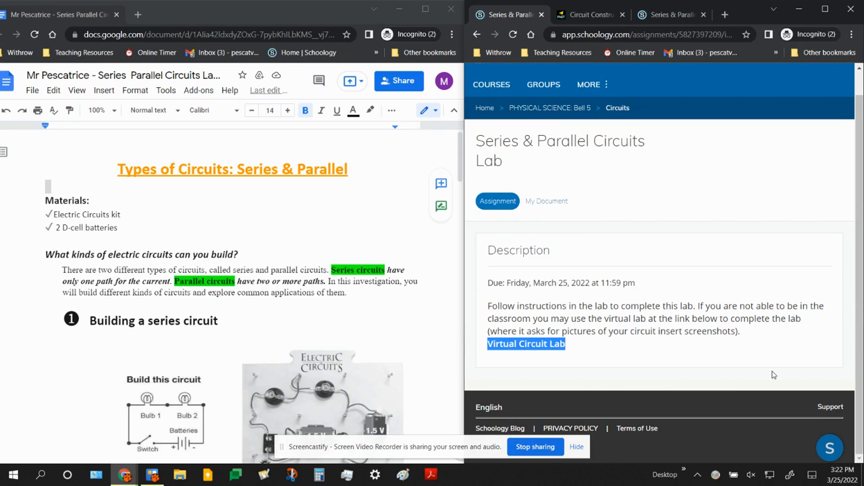
pyautogui.click(624, 305)
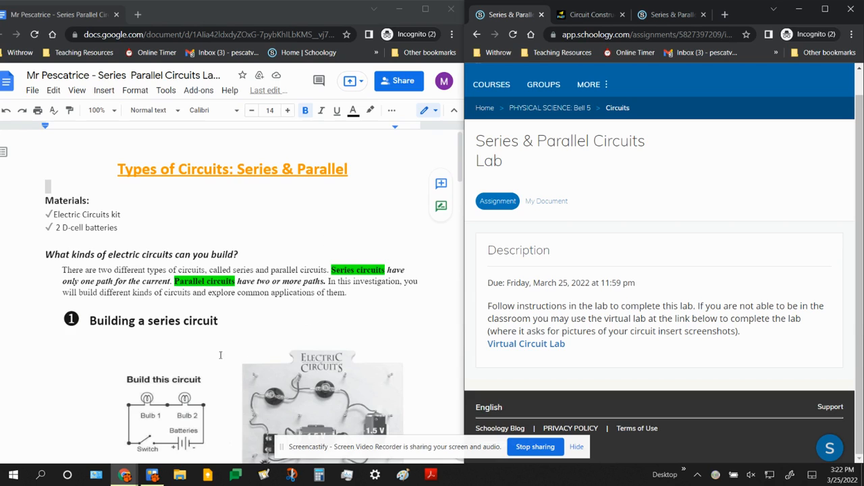
# Switch to the PhET circuit simulation and study the series circuit diagram and photo in the lab document
pyautogui.scroll(-2, 159, 317)
pyautogui.click(586, 15)
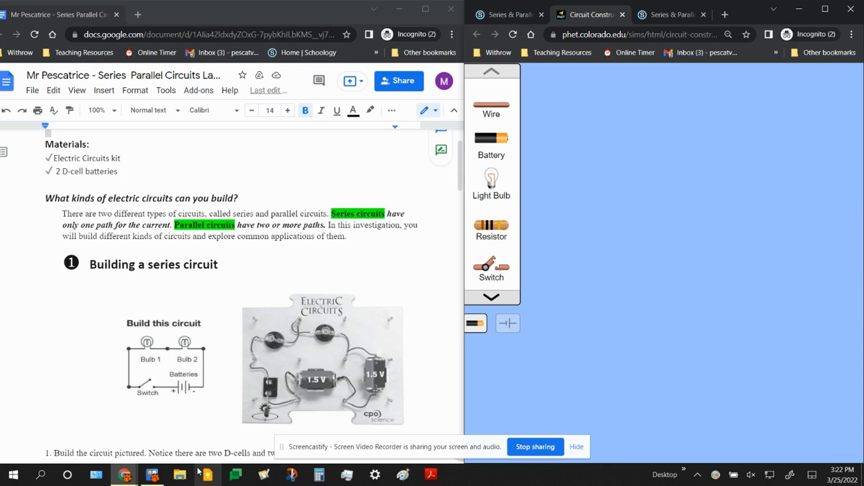
pyautogui.scroll(-2, 346, 288)
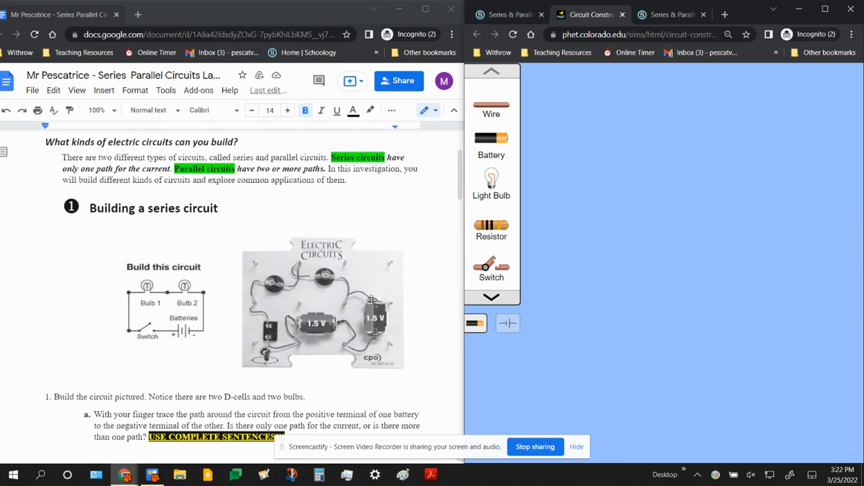
pyautogui.click(312, 288)
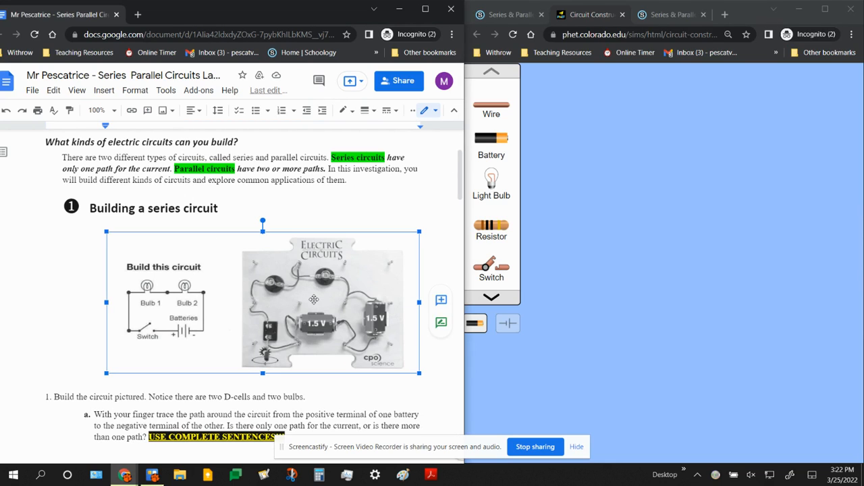
pyautogui.click(672, 245)
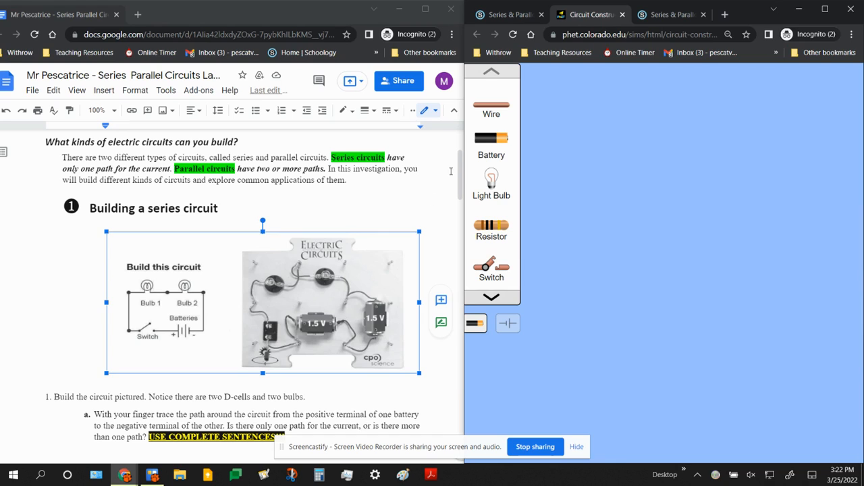
# Join two batteries end to end in the simulation and attach an upright open switch to the pair's negative end
pyautogui.moveTo(492, 145); pyautogui.dragTo(793, 306)
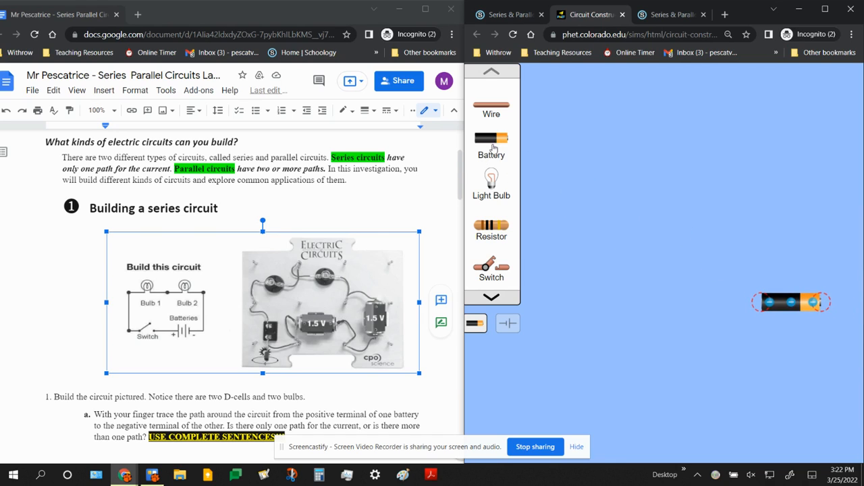
pyautogui.moveTo(494, 147); pyautogui.dragTo(677, 305)
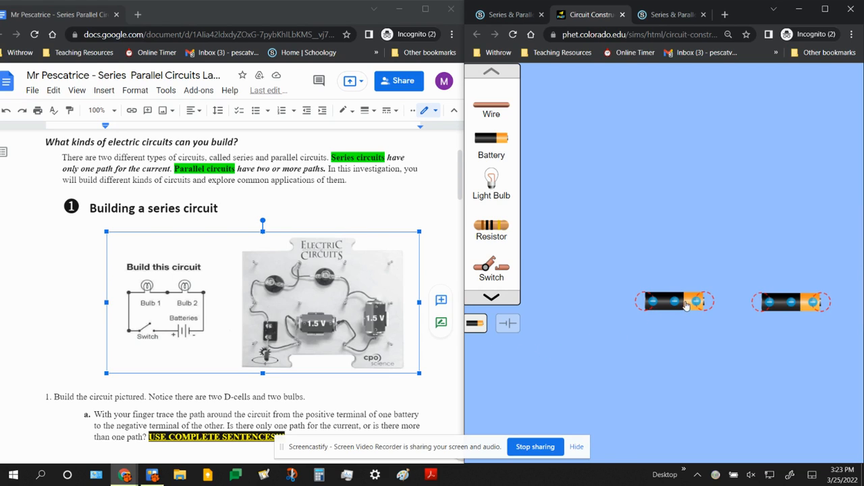
pyautogui.moveTo(686, 304); pyautogui.dragTo(741, 304)
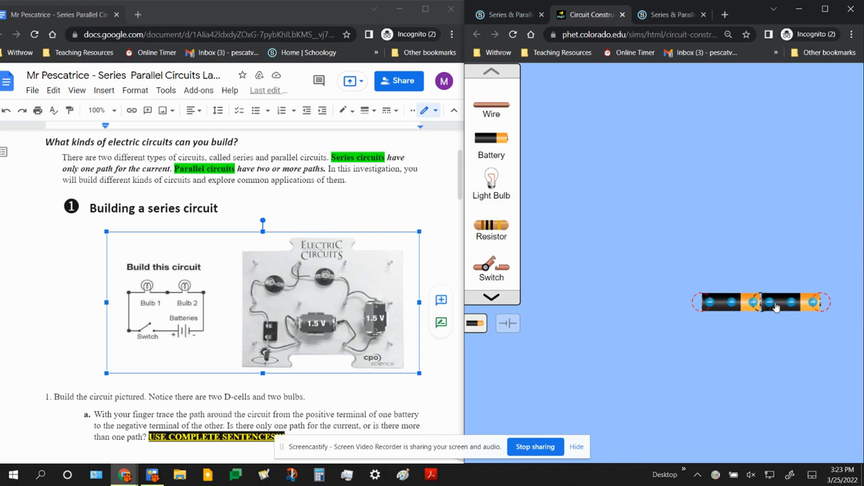
pyautogui.moveTo(734, 315)
pyautogui.mouseDown()
pyautogui.moveTo(709, 315)
pyautogui.moveTo(739, 320)
pyautogui.mouseUp()
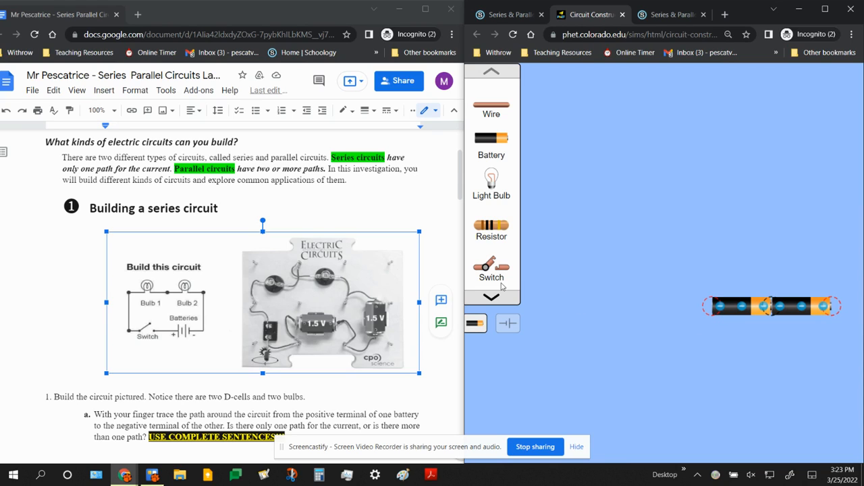
pyautogui.moveTo(501, 287); pyautogui.dragTo(716, 253)
pyautogui.moveTo(756, 326); pyautogui.dragTo(676, 327)
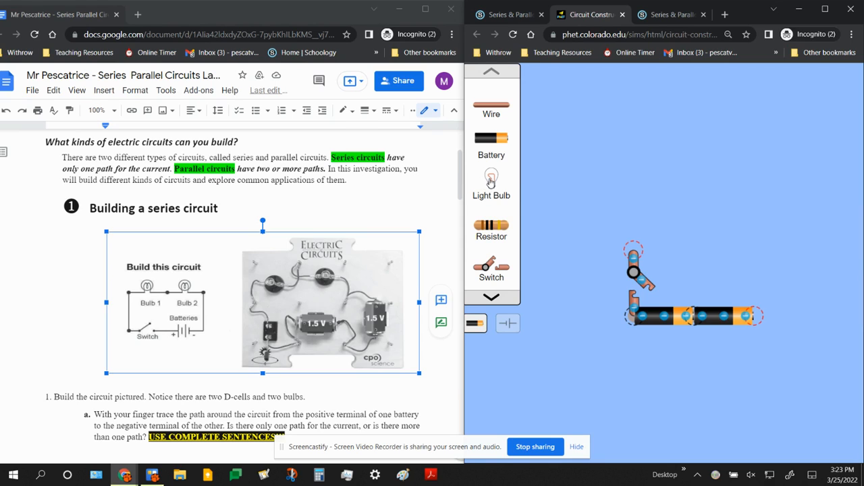
# Place two light bulbs side by side above the batteries, and lower the battery and switch assembly slightly
pyautogui.moveTo(491, 183); pyautogui.dragTo(675, 193)
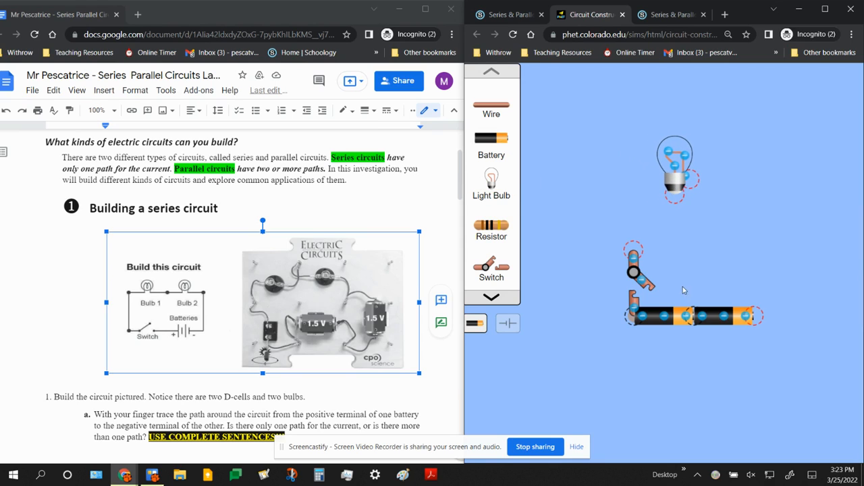
pyautogui.moveTo(496, 184); pyautogui.dragTo(792, 191)
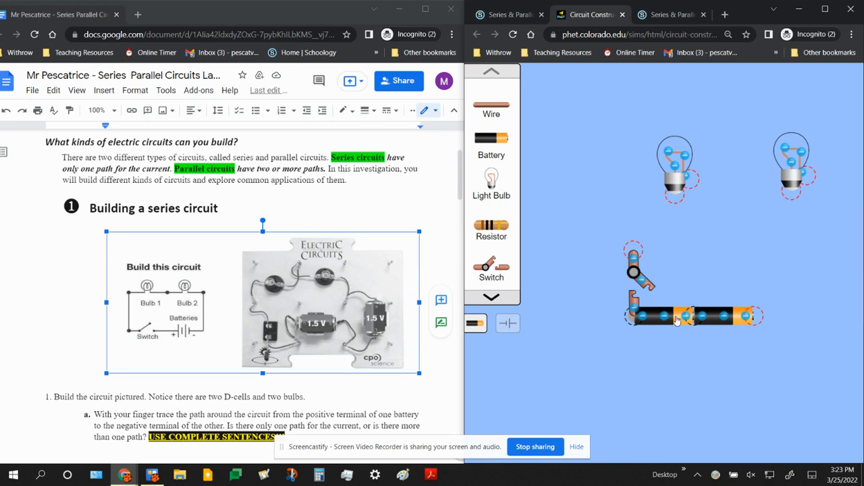
pyautogui.moveTo(678, 320); pyautogui.dragTo(667, 346)
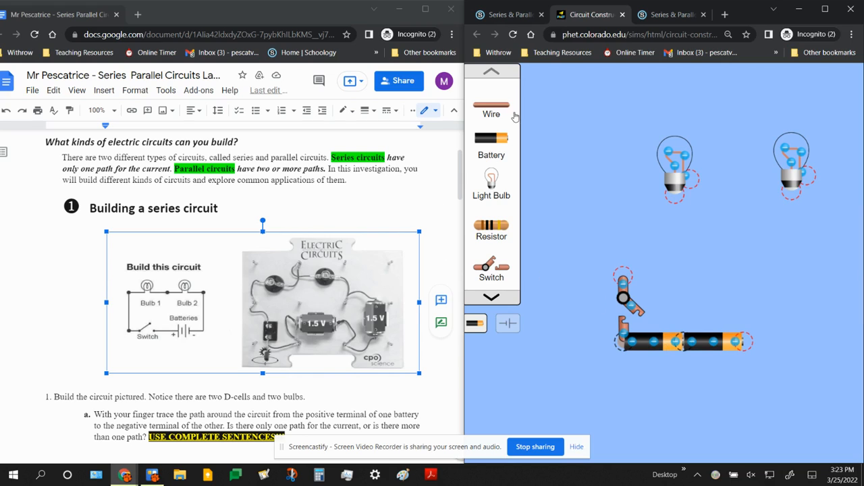
# Wire the switch to the first bulb, the first bulb to the second, and the second bulb to the batteries' positive end
pyautogui.moveTo(500, 106); pyautogui.dragTo(674, 199)
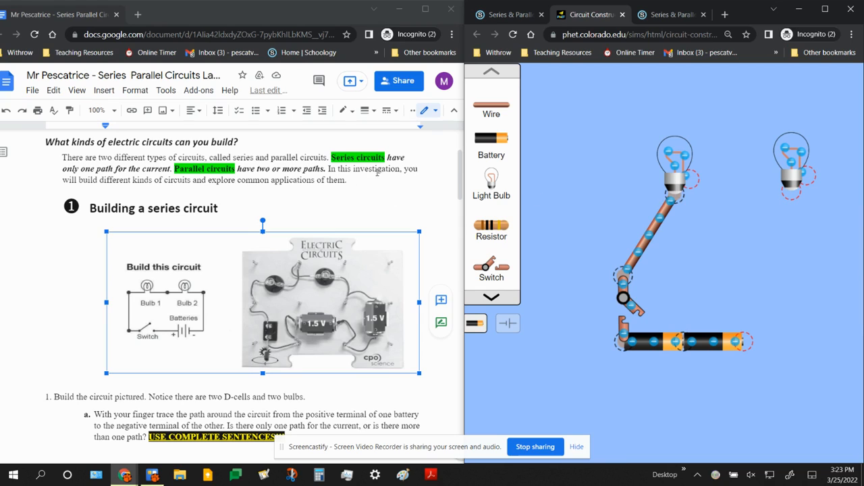
pyautogui.moveTo(488, 112); pyautogui.dragTo(778, 176)
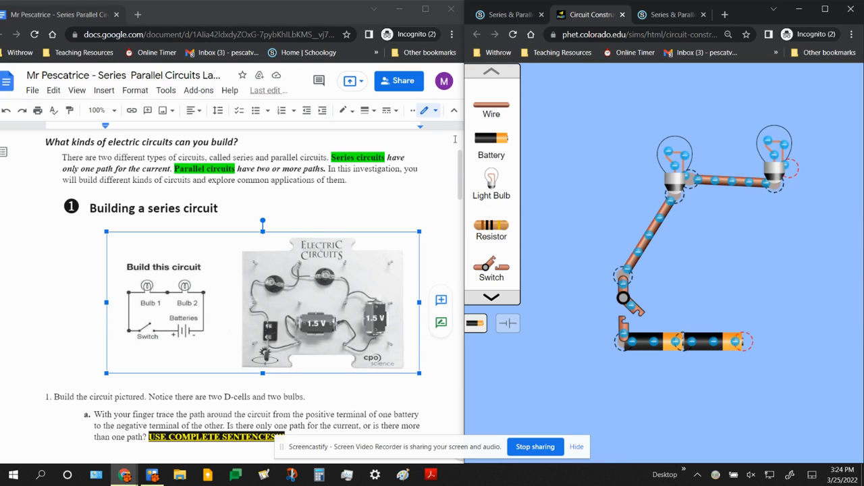
pyautogui.moveTo(491, 106); pyautogui.dragTo(746, 342)
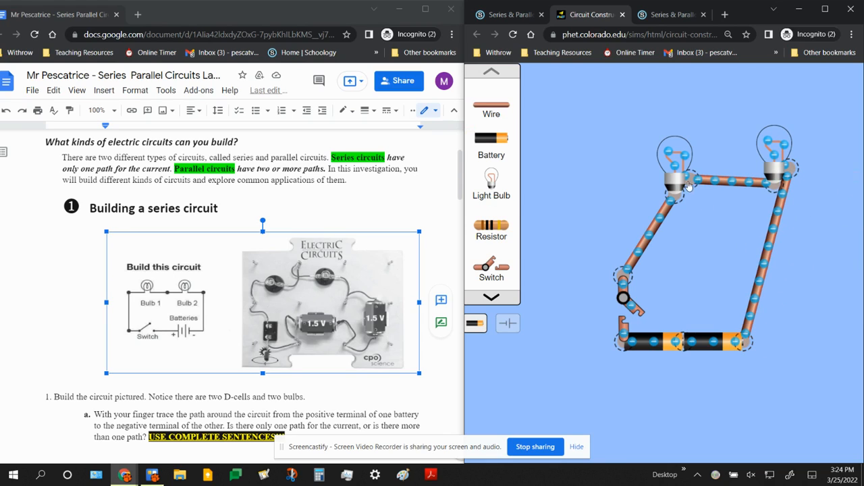
# Reposition both bulbs and the batteries so the series loop is roughly rectangular like the pictured circuit
pyautogui.moveTo(689, 186); pyautogui.dragTo(665, 183)
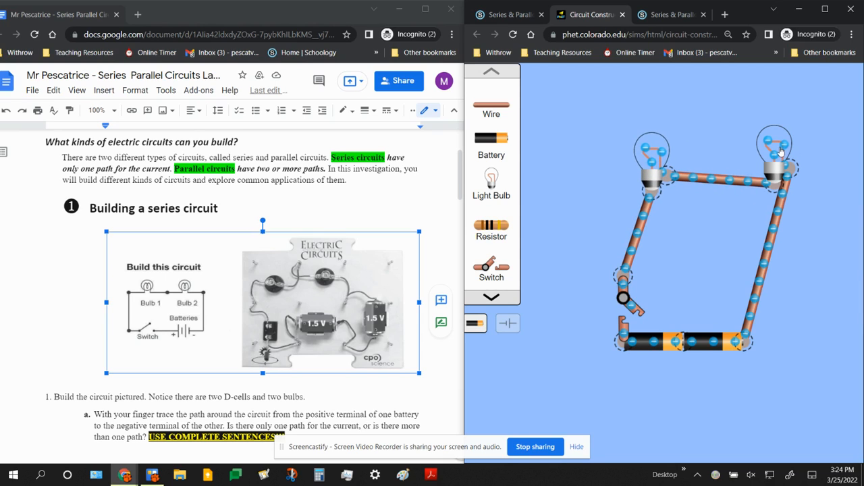
pyautogui.moveTo(781, 152)
pyautogui.mouseDown()
pyautogui.moveTo(768, 146)
pyautogui.moveTo(784, 141)
pyautogui.mouseUp()
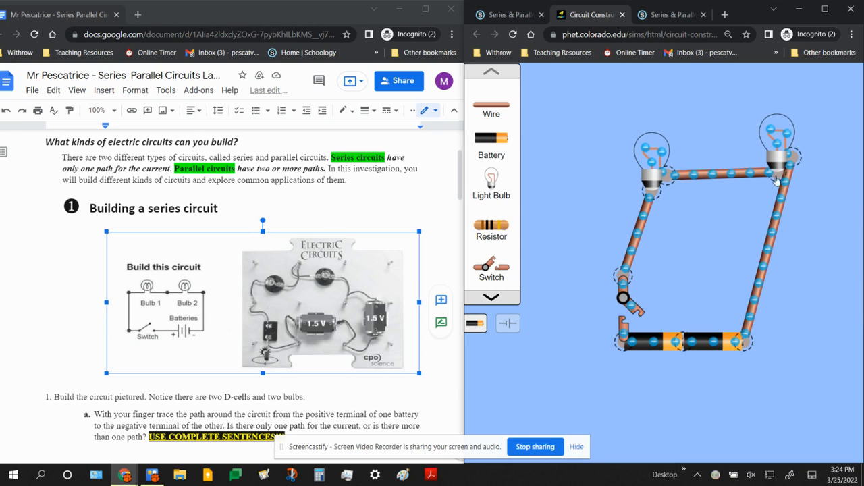
pyautogui.moveTo(711, 348); pyautogui.dragTo(741, 357)
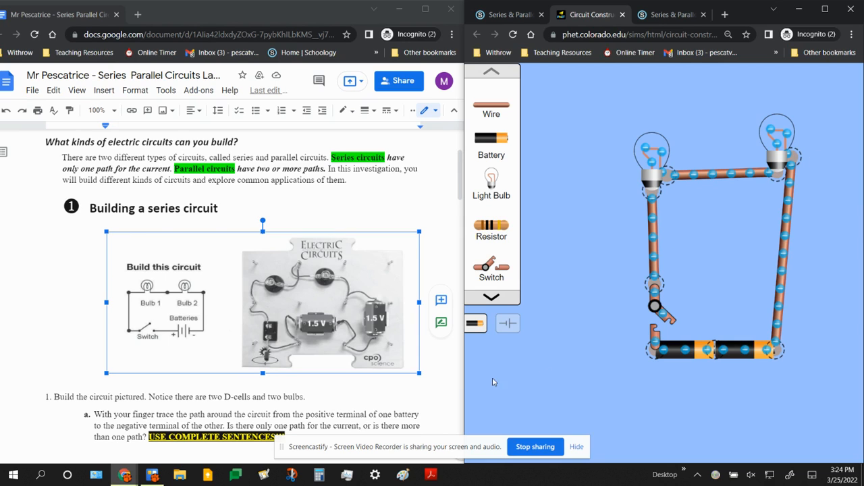
# Close the switch to power the series circuit, and lower the wire joining the two bulbs
pyautogui.scroll(-3, 305, 352)
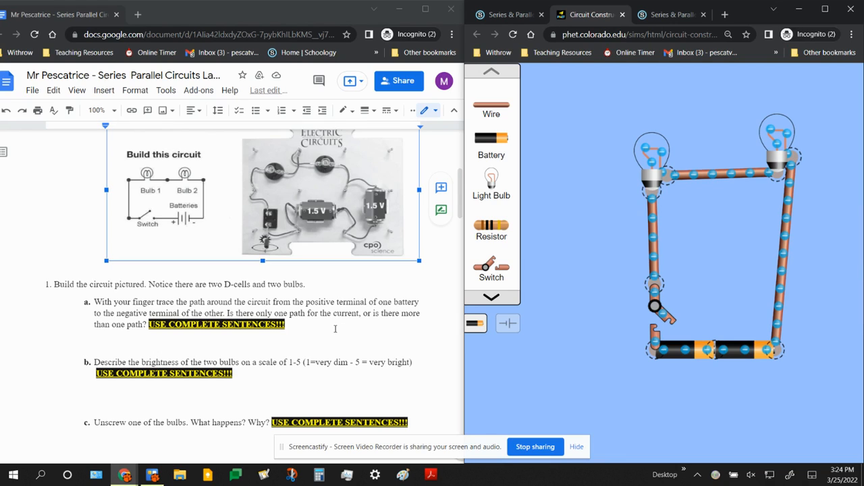
pyautogui.click(669, 316)
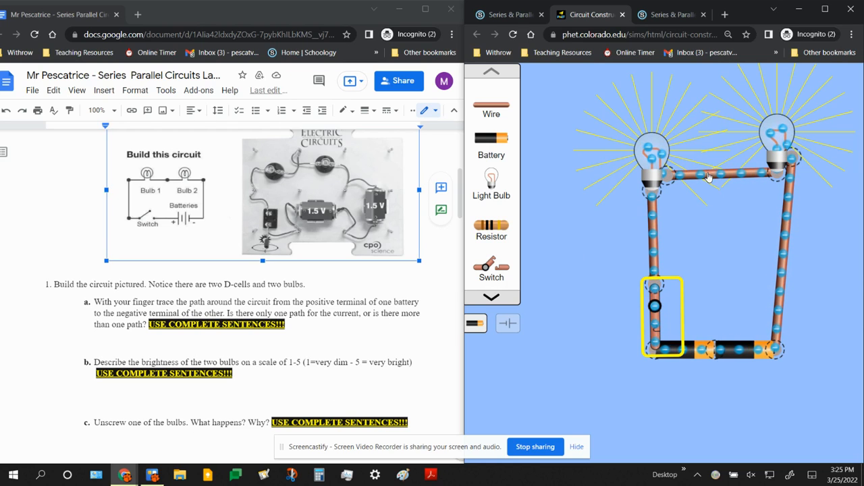
pyautogui.moveTo(692, 175); pyautogui.dragTo(714, 203)
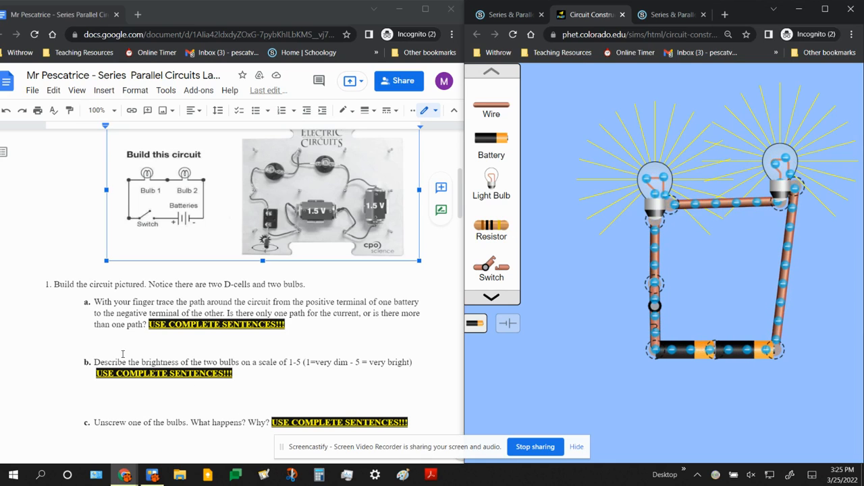
# Examine the lab questions about the brightness of the two bulbs and about unscrewing one bulb
pyautogui.moveTo(95, 363); pyautogui.dragTo(236, 382)
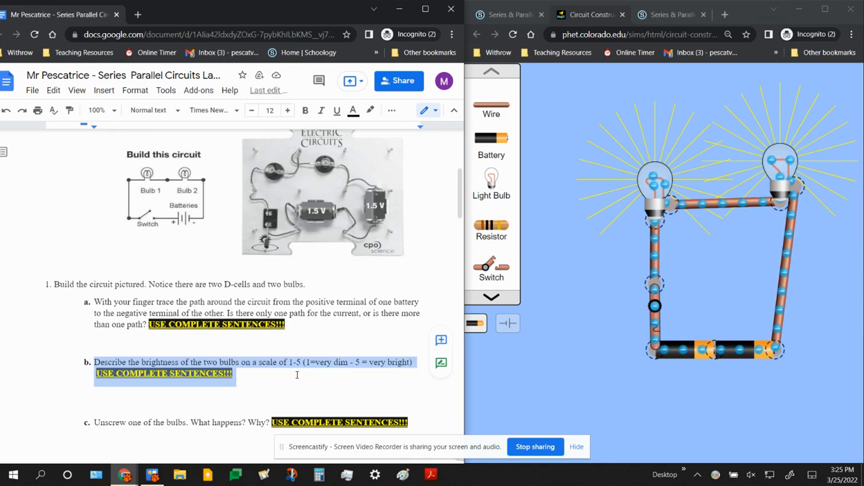
pyautogui.scroll(-1, 295, 377)
pyautogui.scroll(-2, 296, 377)
pyautogui.click(166, 289)
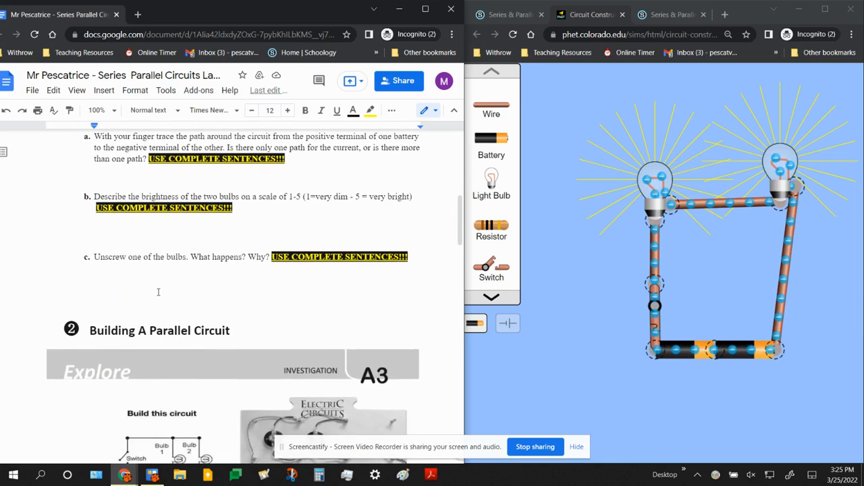
pyautogui.scroll(1, 166, 289)
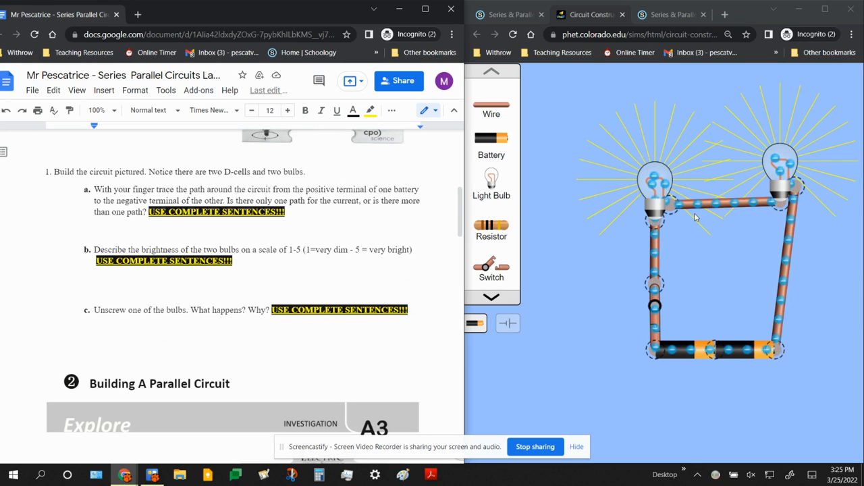
# Cut the first bulb's connection to the wire joining the two bulbs, and move the bulb clear of that wire
pyautogui.click(669, 206)
pyautogui.click(658, 205)
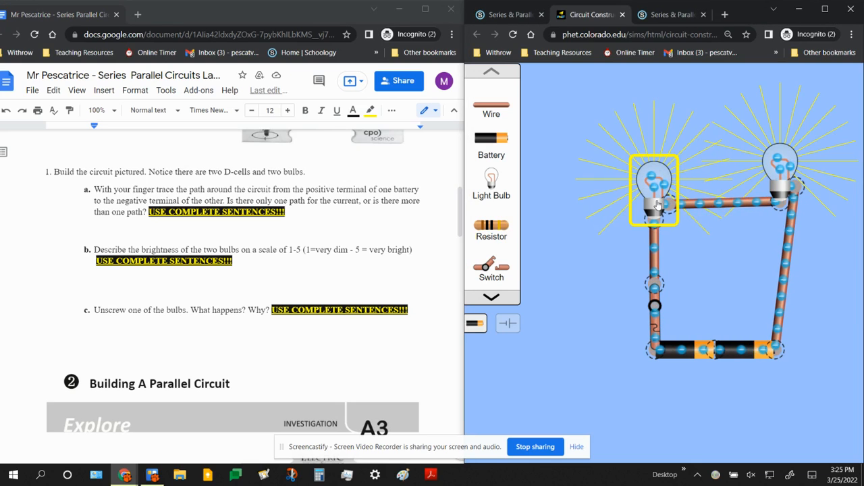
pyautogui.click(672, 206)
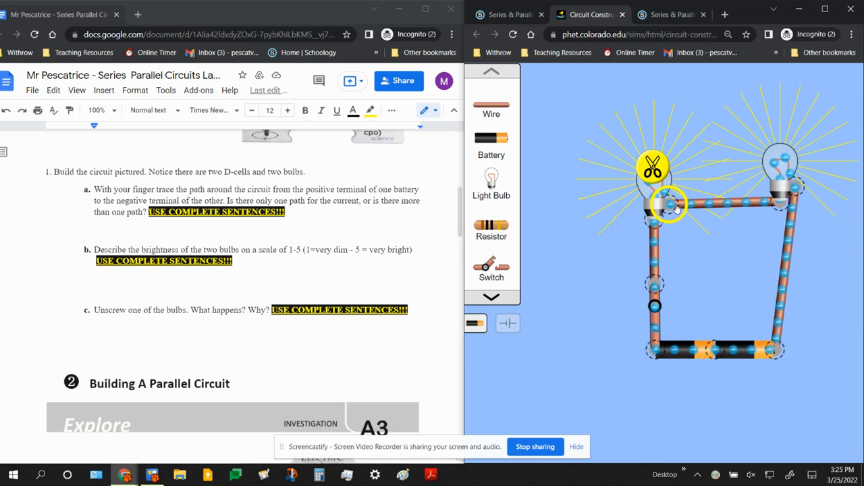
pyautogui.scroll(-2, 818, 389)
pyautogui.scroll(1, 819, 392)
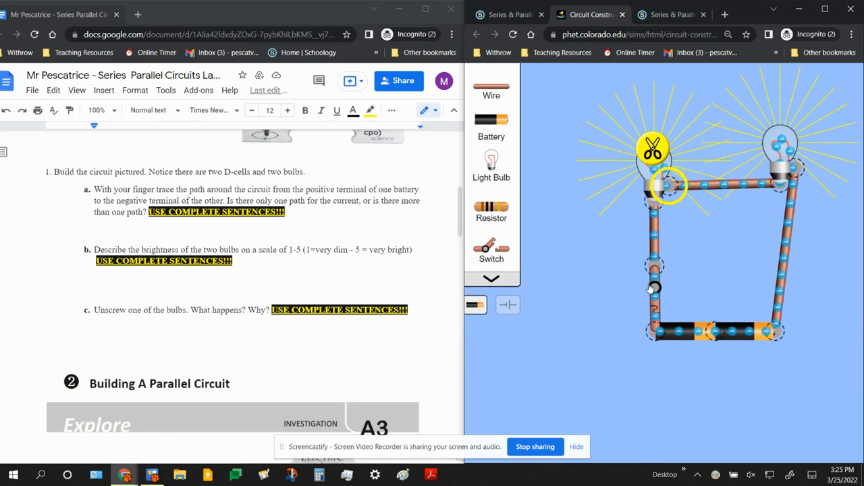
pyautogui.click(653, 149)
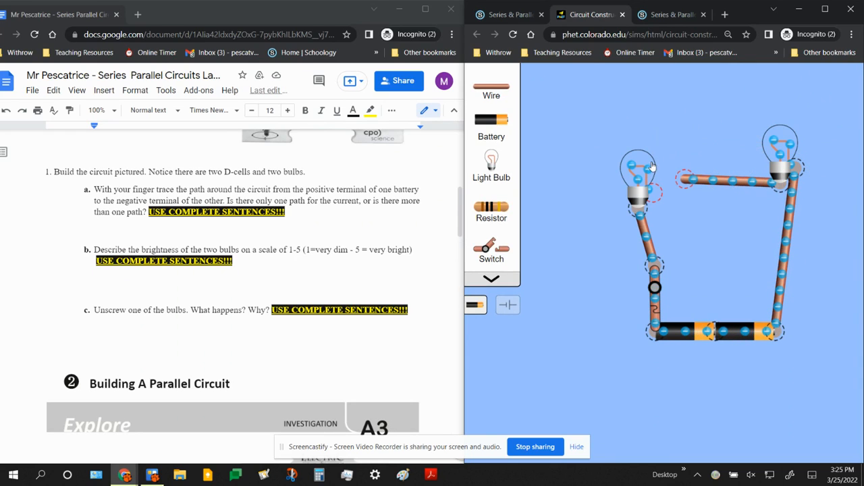
pyautogui.click(638, 205)
pyautogui.moveTo(639, 196); pyautogui.dragTo(647, 174)
pyautogui.click(647, 174)
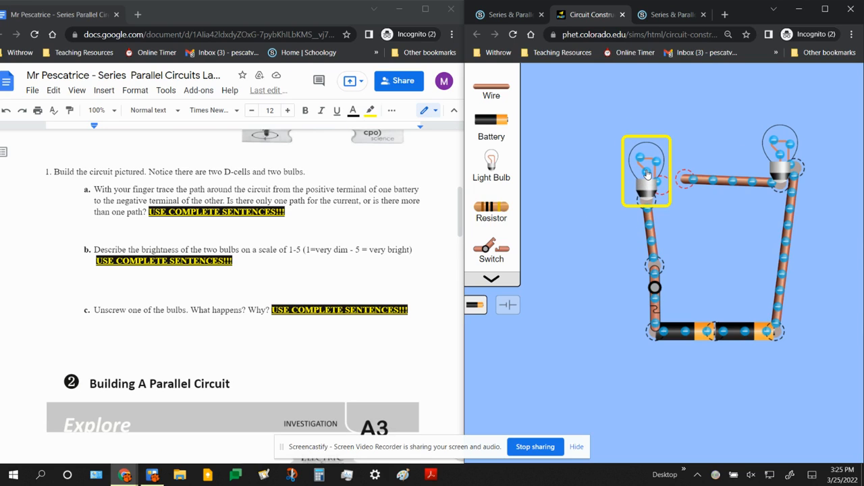
pyautogui.scroll(-2, 855, 396)
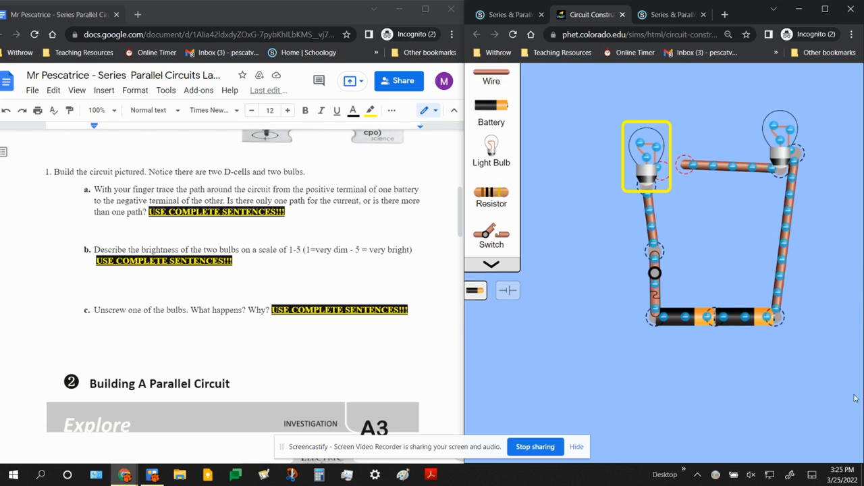
pyautogui.click(825, 393)
pyautogui.scroll(1, 824, 391)
pyautogui.scroll(-1, 824, 391)
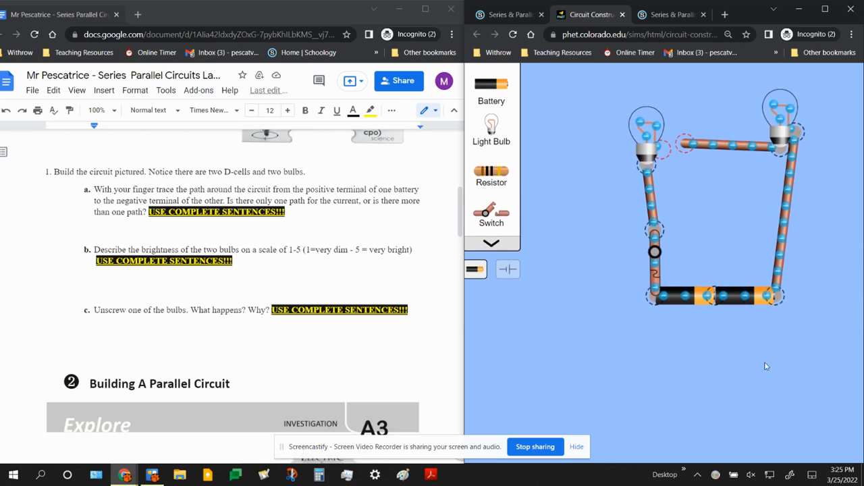
pyautogui.click(692, 289)
pyautogui.scroll(1, 760, 364)
pyautogui.scroll(1, 750, 318)
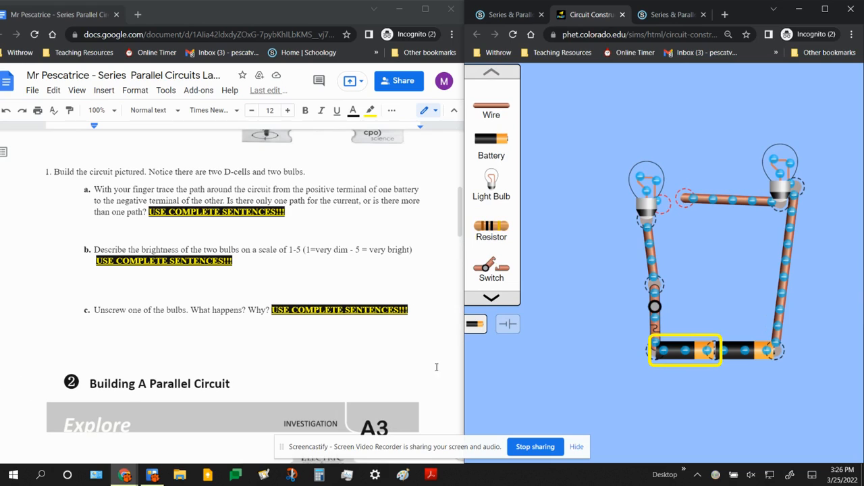
# Review the series circuit section of the lab document, and examine the parallel circuit diagram and its questions
pyautogui.click(121, 340)
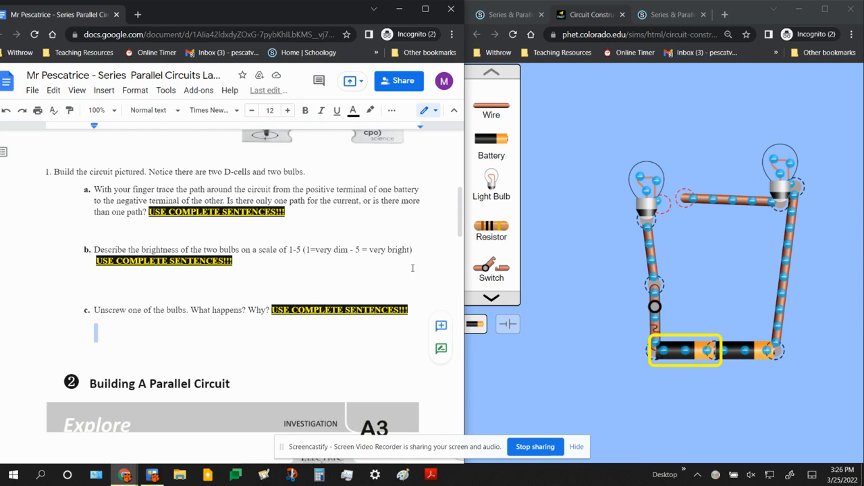
pyautogui.scroll(5, 324, 291)
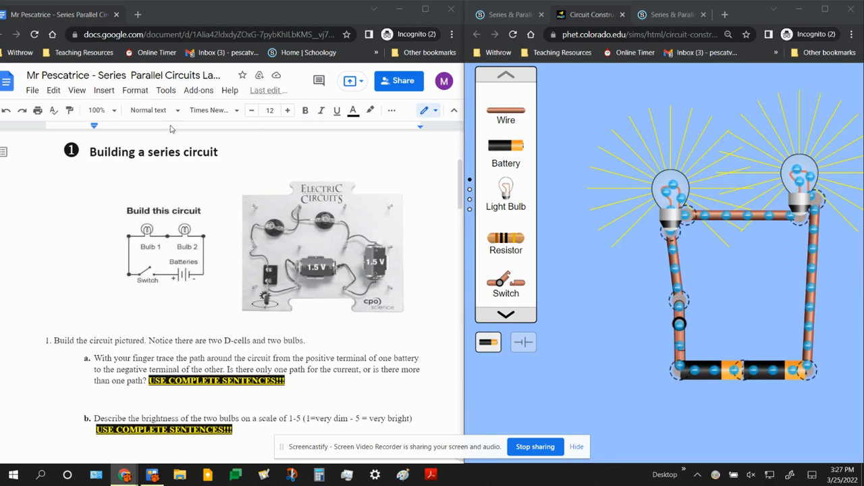
pyautogui.scroll(-3, 271, 287)
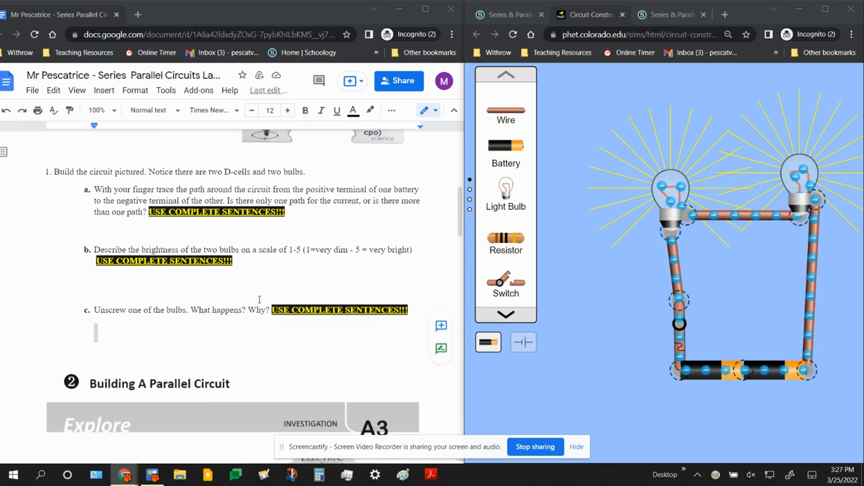
pyautogui.scroll(-4, 270, 287)
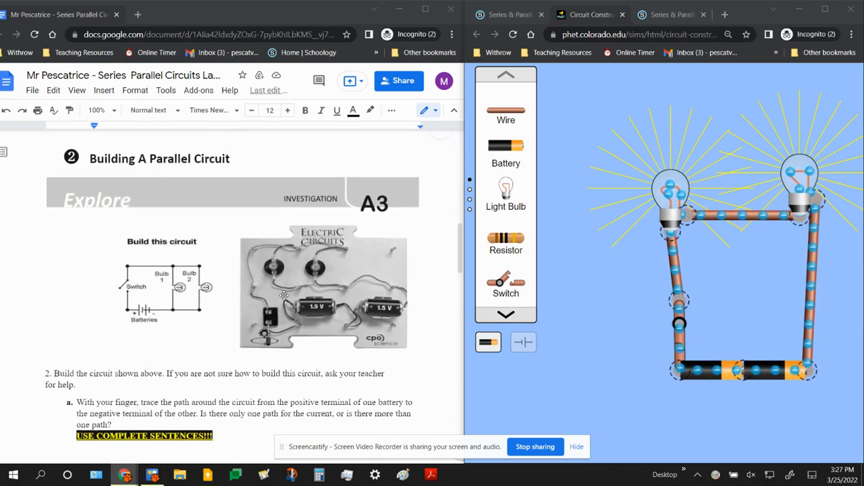
pyautogui.scroll(-1, 284, 299)
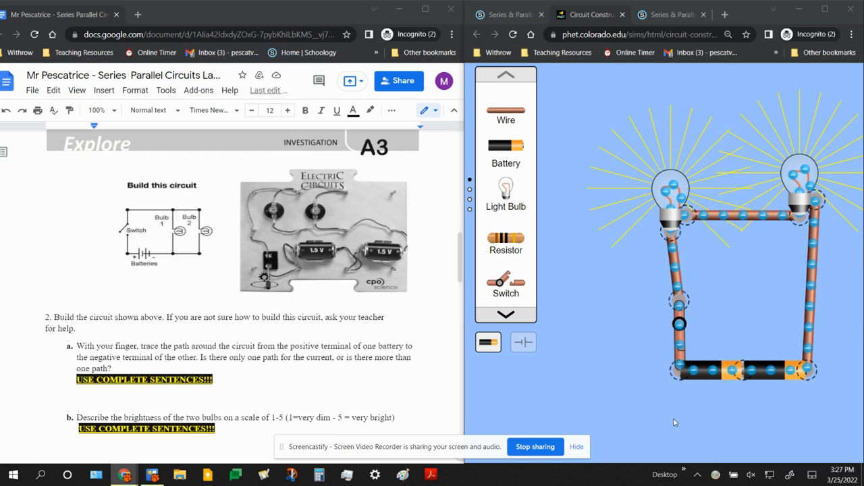
pyautogui.scroll(-1, 685, 410)
pyautogui.scroll(1, 687, 405)
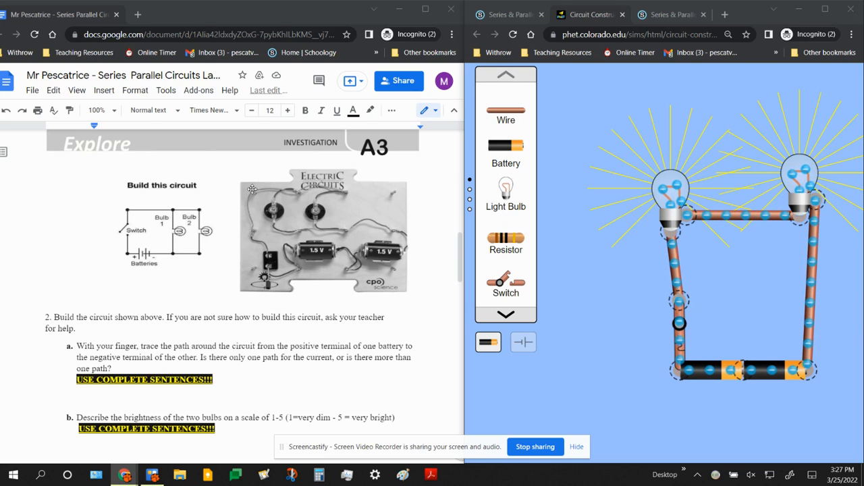
pyautogui.click(285, 211)
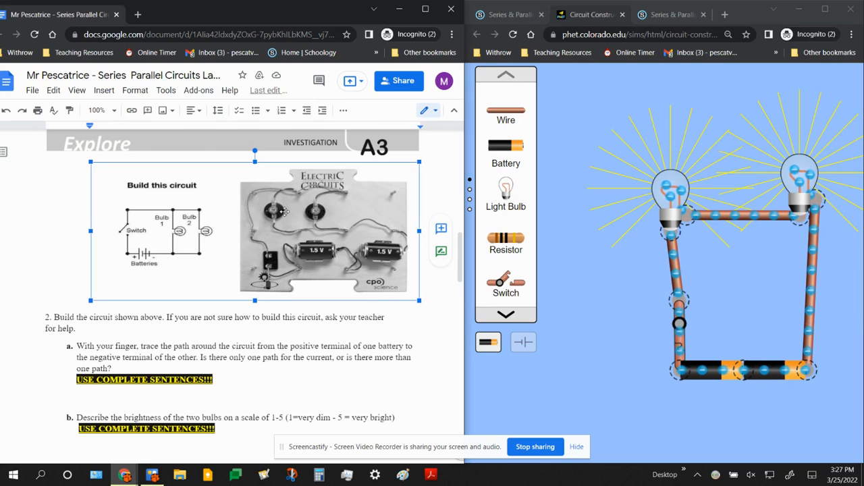
pyautogui.moveTo(255, 150); pyautogui.dragTo(198, 226)
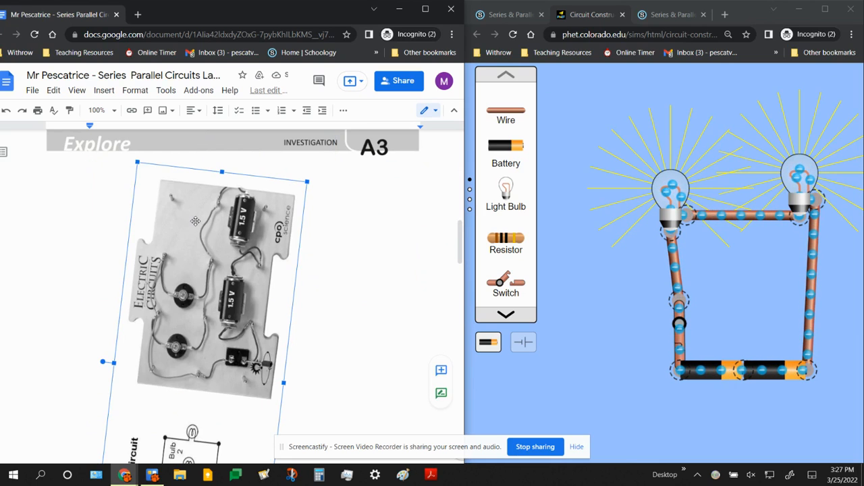
pyautogui.hotkey('ctrl', 'z')
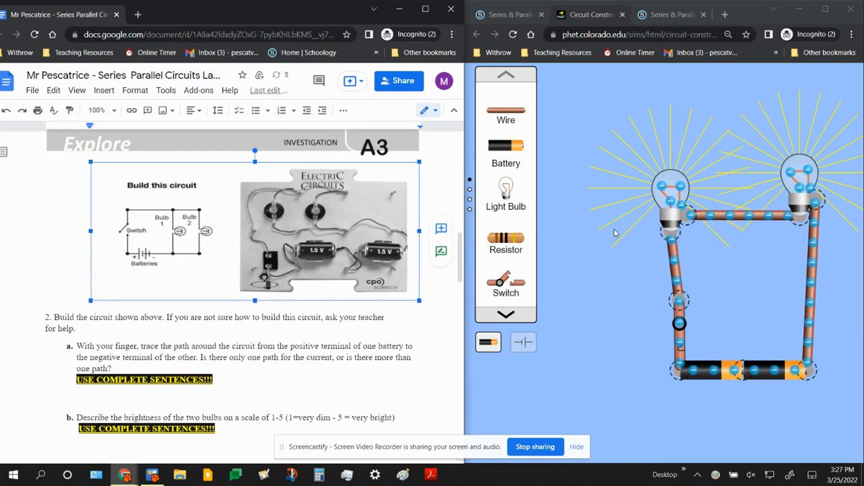
# Disconnect the first bulb from both of its wires and set it aside outside the circuit
pyautogui.click(693, 203)
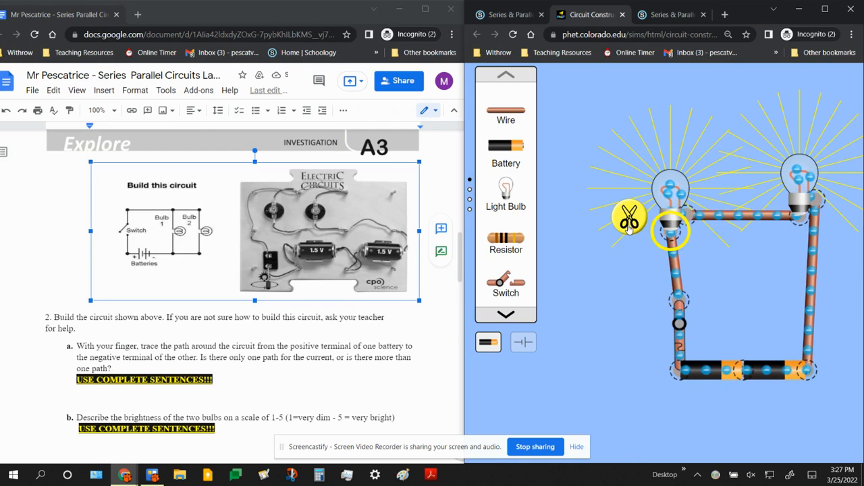
pyautogui.click(690, 213)
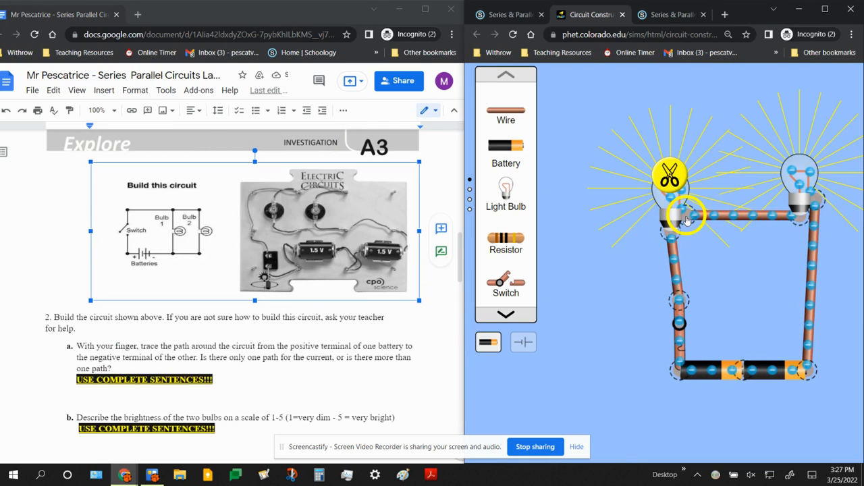
pyautogui.click(670, 174)
pyautogui.click(650, 255)
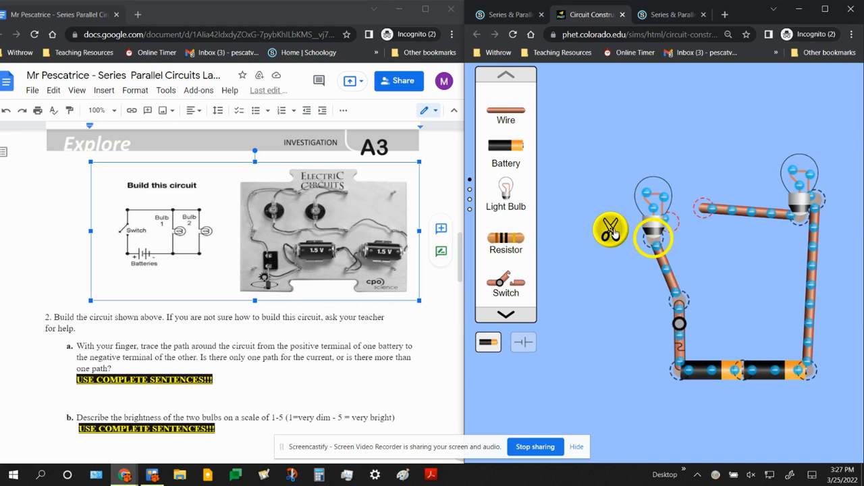
pyautogui.moveTo(688, 210); pyautogui.dragTo(608, 365)
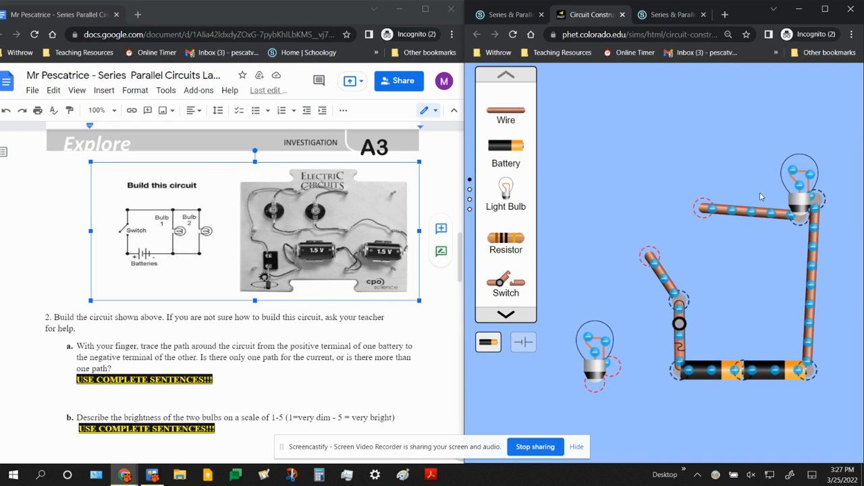
# Disconnect the second bulb from both of its wires and set it aside above the circuit
pyautogui.click(798, 216)
pyautogui.click(815, 255)
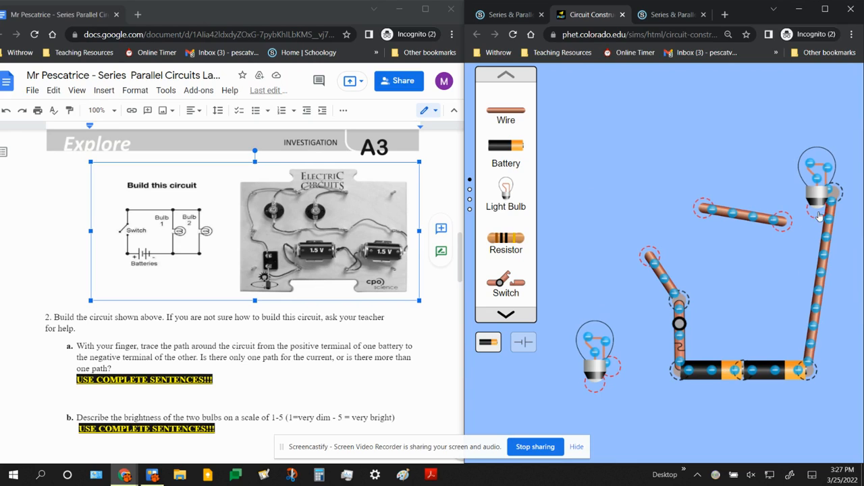
pyautogui.click(832, 201)
pyautogui.click(851, 154)
pyautogui.moveTo(822, 193); pyautogui.dragTo(746, 121)
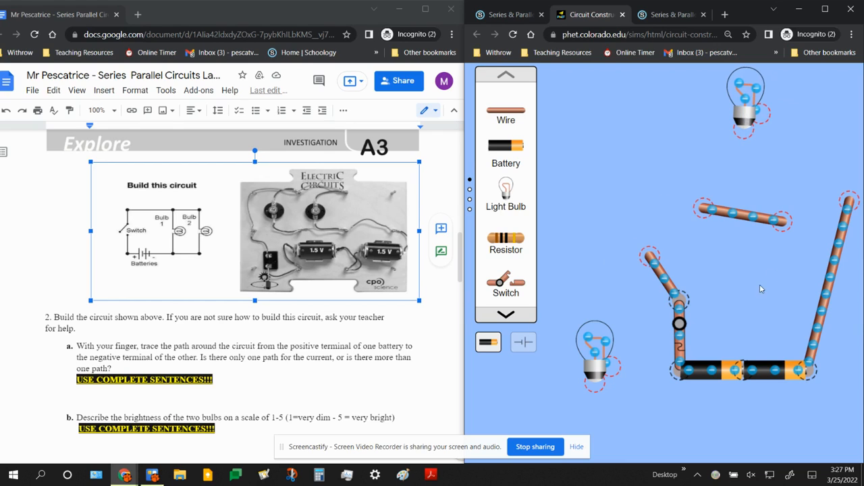
# Straighten the wire above the switch, and connect a bulb's base to it through the shortened loose wire
pyautogui.moveTo(658, 263); pyautogui.dragTo(684, 233)
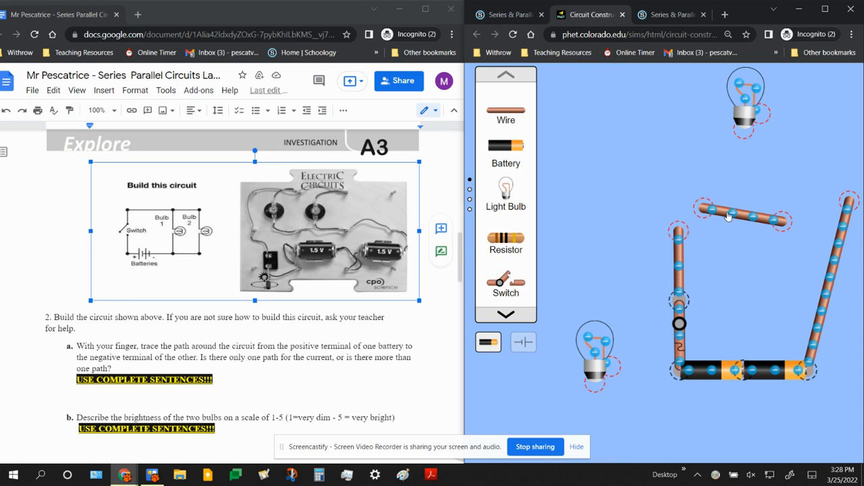
pyautogui.moveTo(729, 216); pyautogui.dragTo(700, 237)
pyautogui.moveTo(755, 241); pyautogui.dragTo(732, 235)
pyautogui.moveTo(601, 365); pyautogui.dragTo(737, 238)
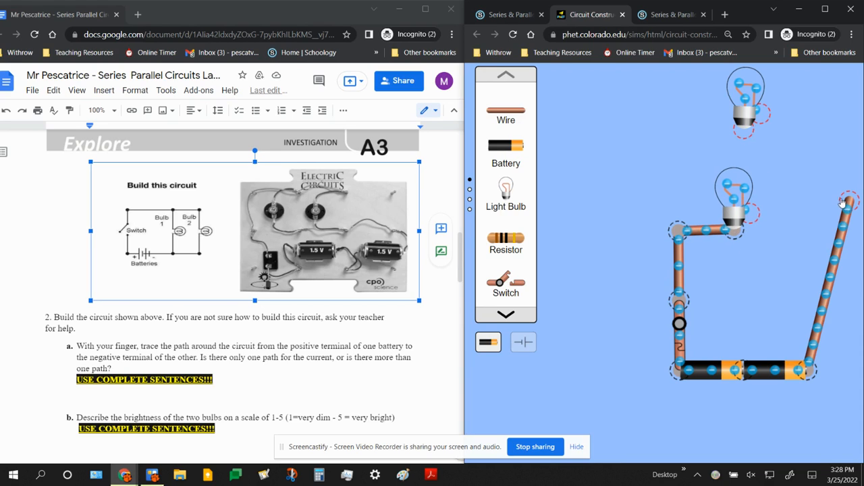
# Wire the bulb's free terminal to the batteries' positive-side wire, and open the switch before lowering the bulb slightly
pyautogui.moveTo(842, 204); pyautogui.dragTo(812, 235)
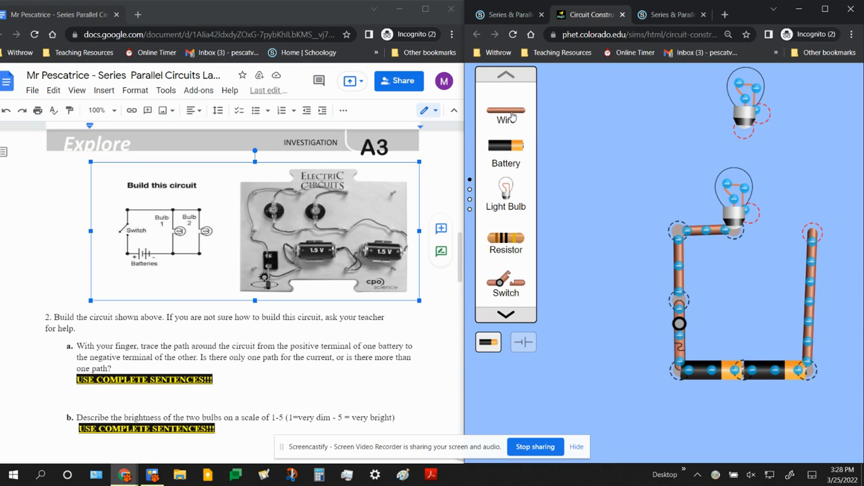
pyautogui.moveTo(512, 118); pyautogui.dragTo(793, 227)
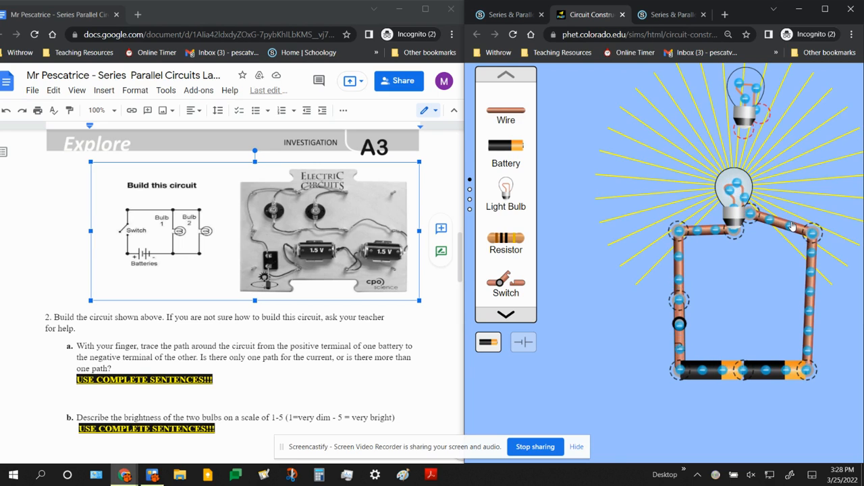
pyautogui.click(682, 352)
pyautogui.moveTo(742, 206)
pyautogui.mouseDown()
pyautogui.moveTo(760, 196)
pyautogui.moveTo(744, 223)
pyautogui.mouseUp()
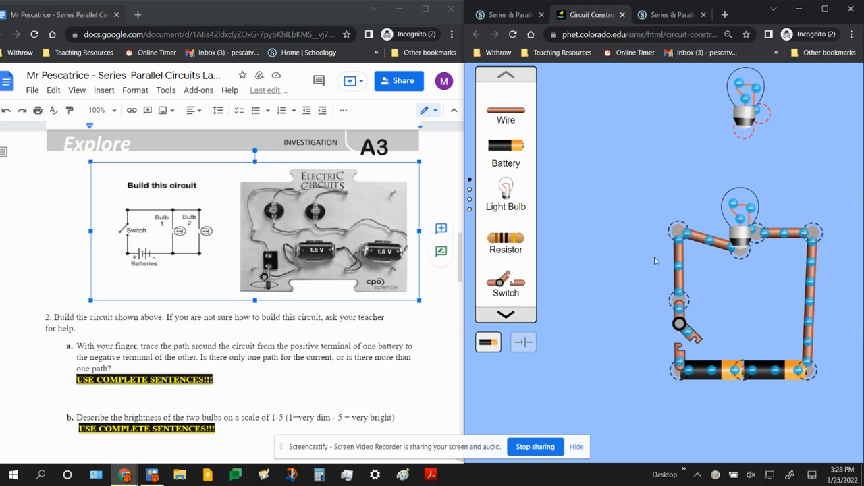
# Extend a second branch upward from the junction above the switch with two wires, and connect the other bulb's base to it
pyautogui.moveTo(509, 132); pyautogui.dragTo(678, 107)
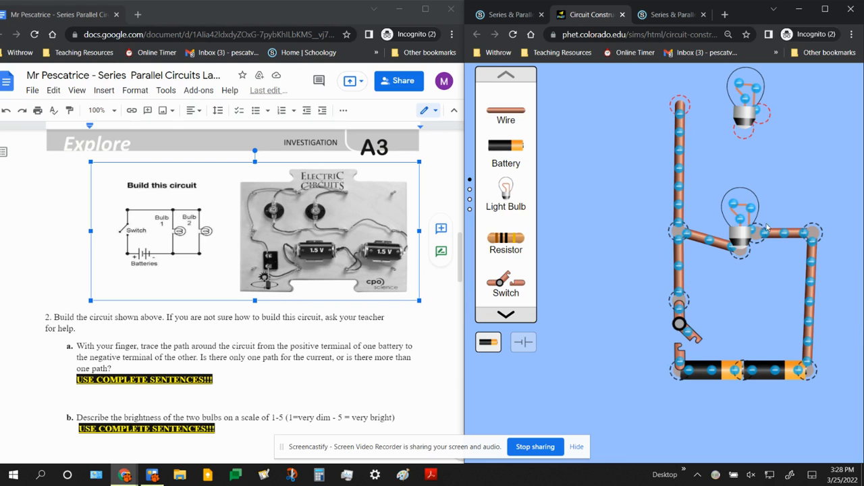
pyautogui.moveTo(759, 113); pyautogui.dragTo(605, 159)
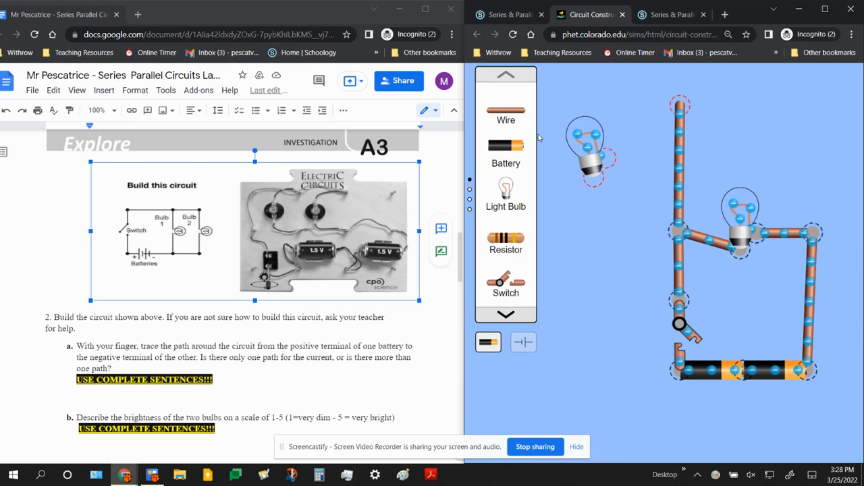
pyautogui.moveTo(522, 118); pyautogui.dragTo(708, 112)
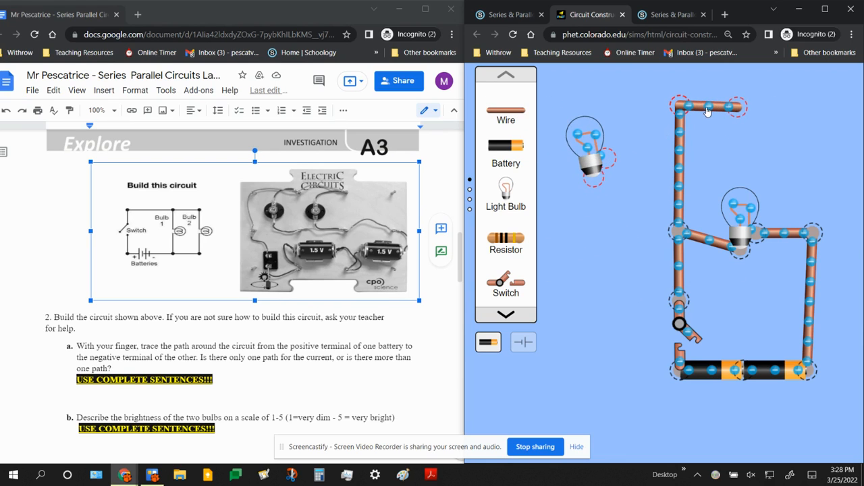
pyautogui.moveTo(597, 164); pyautogui.dragTo(767, 156)
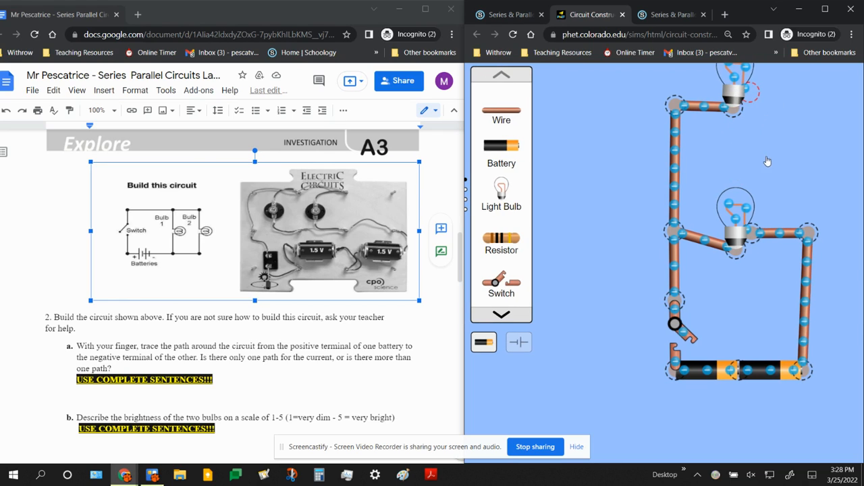
# Lower both bulbs slightly, and attach a new wire to the upper bulb's free side terminal
pyautogui.moveTo(733, 79); pyautogui.dragTo(734, 107)
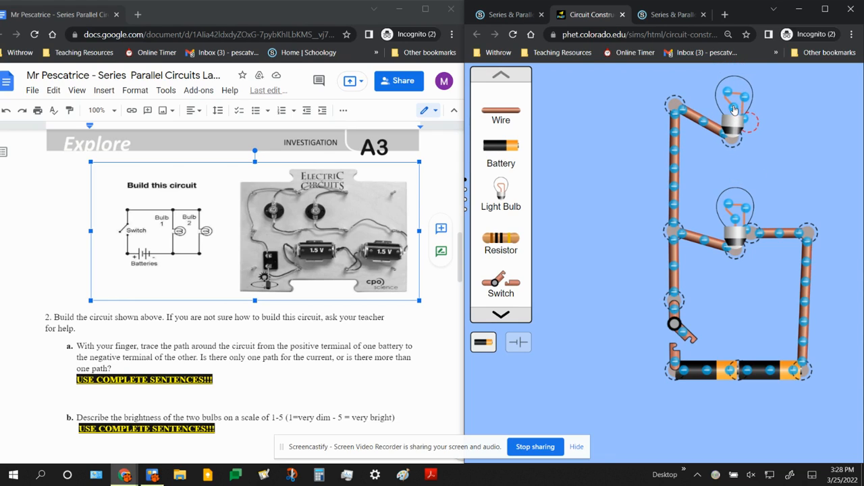
pyautogui.moveTo(723, 214); pyautogui.dragTo(730, 232)
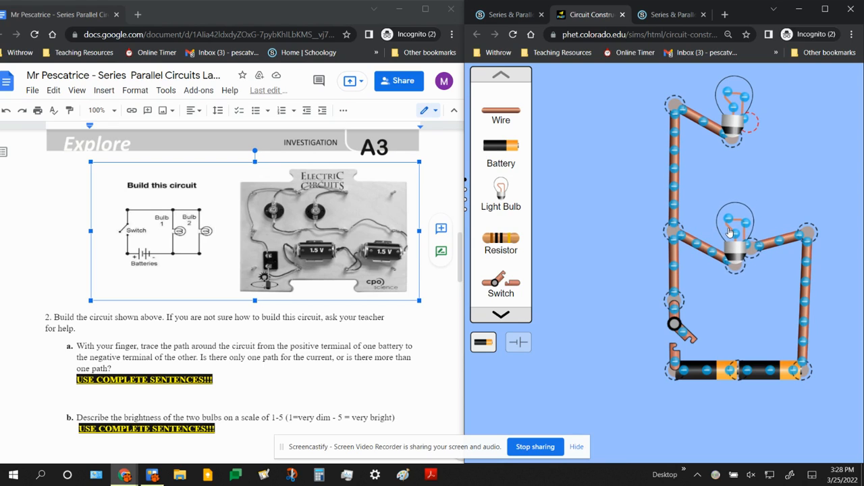
pyautogui.moveTo(489, 104); pyautogui.dragTo(778, 125)
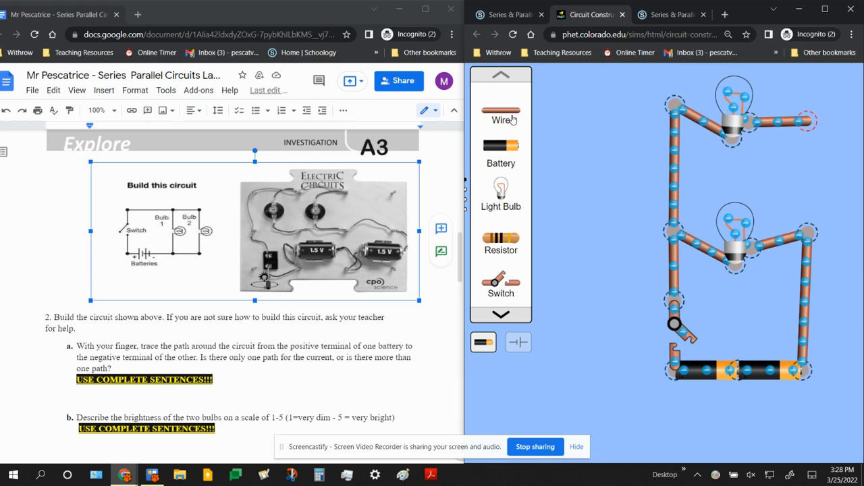
# Wire the upper bulb's side branch down to the junction beside the lower bulb to complete the two-bulb parallel circuit
pyautogui.moveTo(513, 119); pyautogui.dragTo(810, 223)
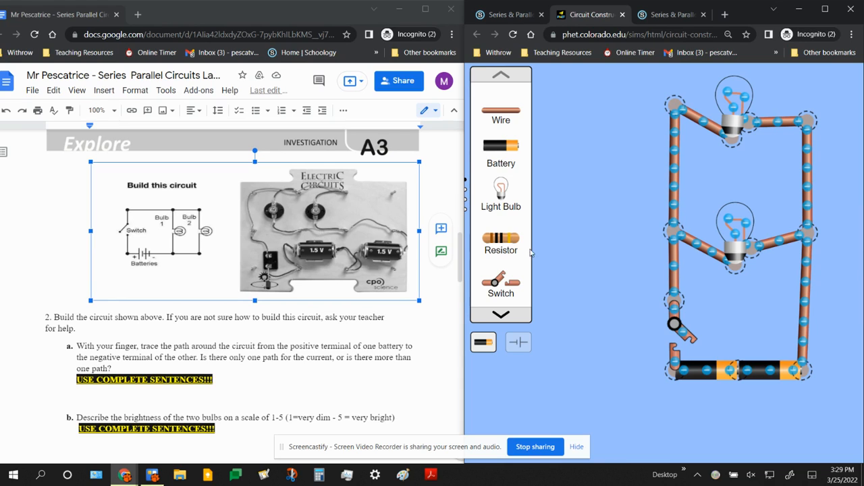
pyautogui.moveTo(649, 83); pyautogui.dragTo(659, 298)
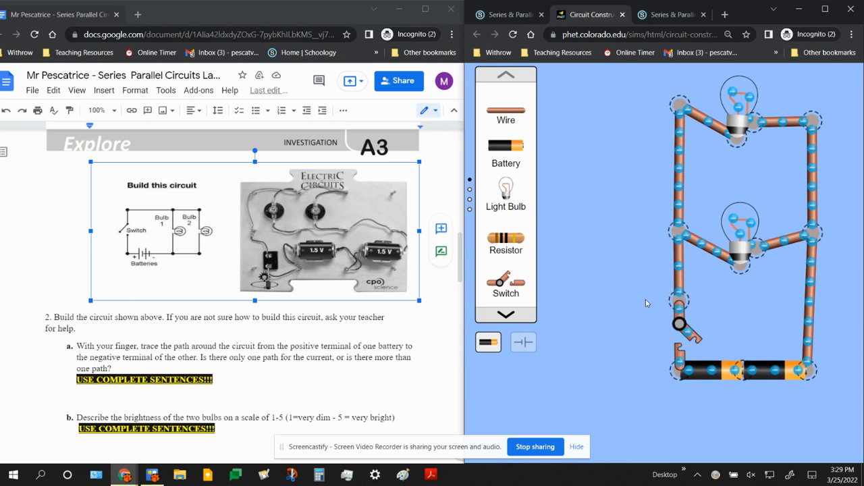
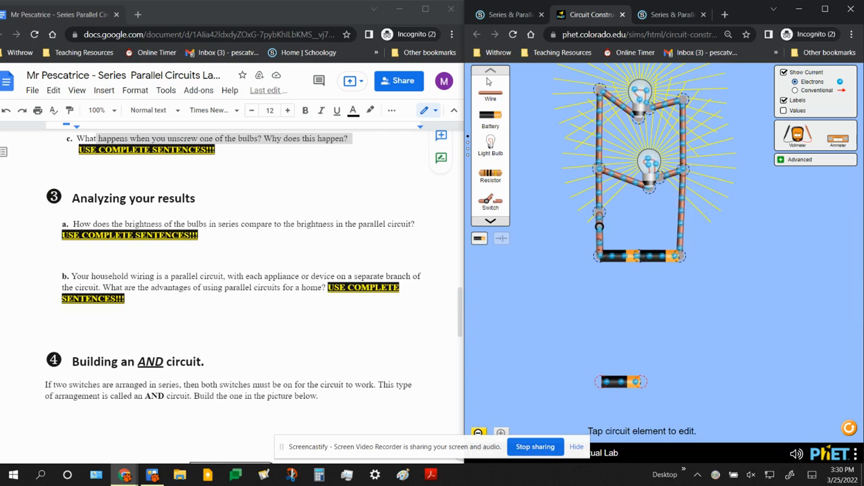
# Extend the loose battery below the parallel circuit with a second battery, a switch at the negative end, and a wire above the switch
pyautogui.moveTo(496, 118); pyautogui.dragTo(665, 383)
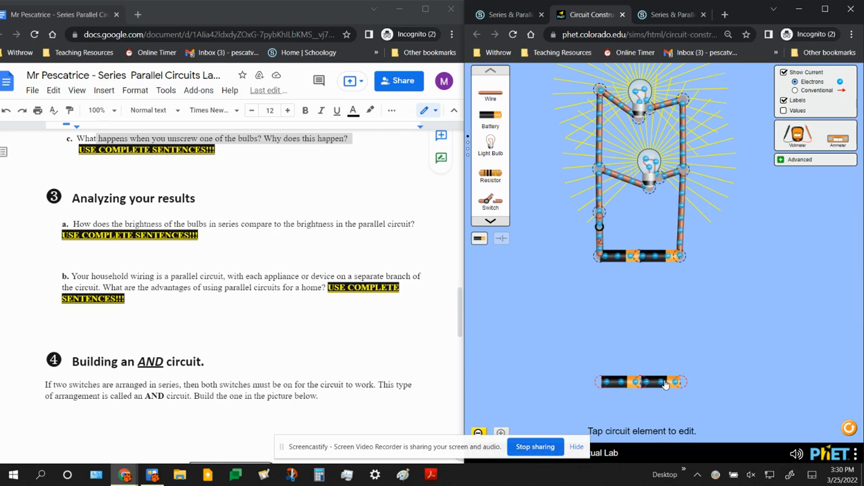
pyautogui.moveTo(491, 208); pyautogui.dragTo(606, 378)
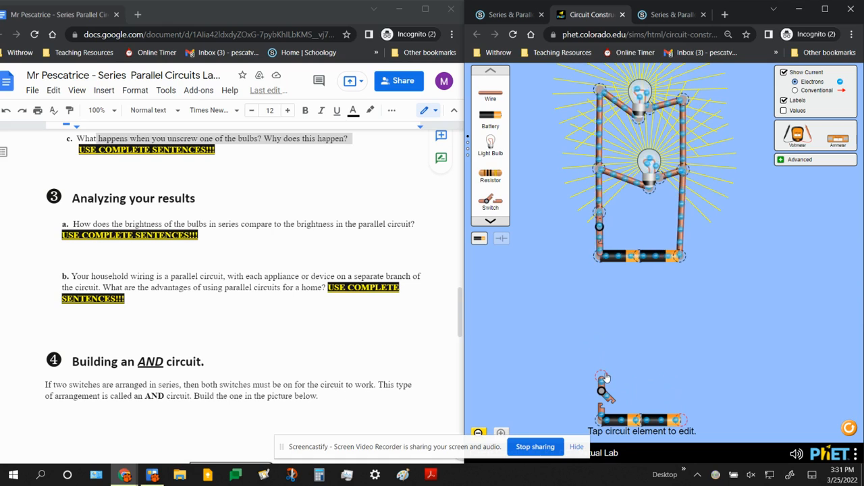
pyautogui.moveTo(486, 99); pyautogui.dragTo(608, 330)
# Place two bulbs side by side above the new batteries, and wire them in series from the switch's upper wire
pyautogui.moveTo(491, 143); pyautogui.dragTo(646, 316)
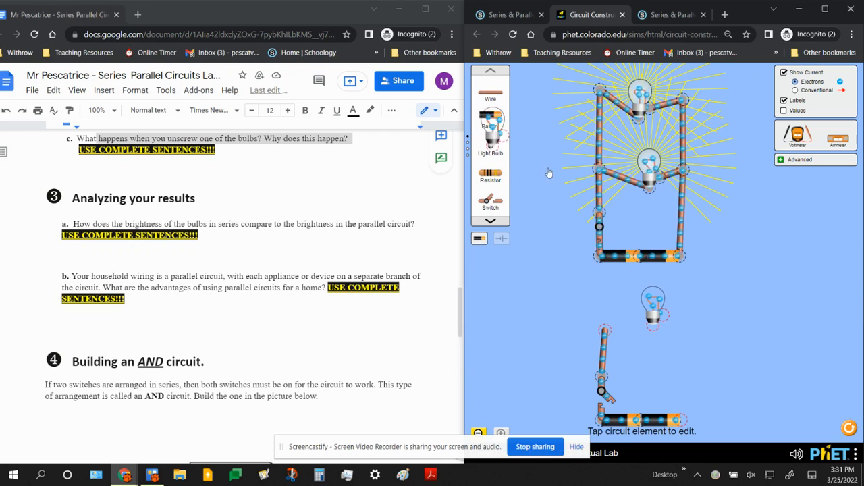
pyautogui.moveTo(491, 143); pyautogui.dragTo(710, 322)
pyautogui.moveTo(498, 102); pyautogui.dragTo(633, 329)
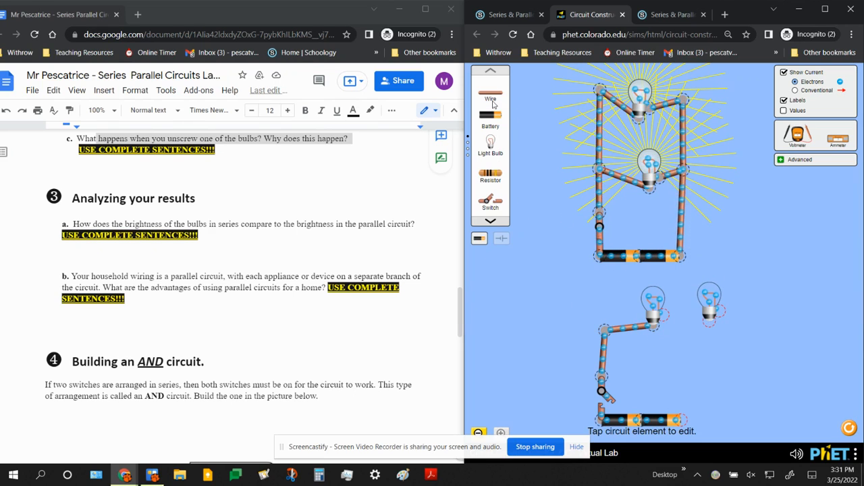
pyautogui.moveTo(493, 104); pyautogui.dragTo(687, 322)
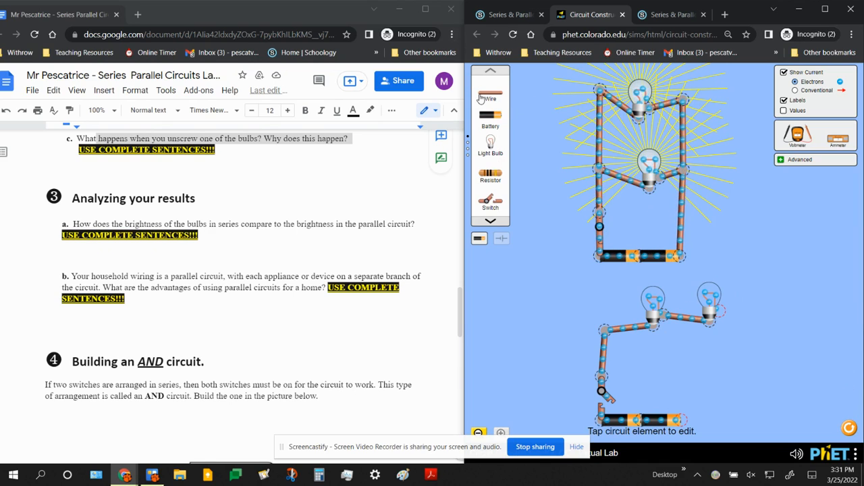
# Wire the second series bulb to the batteries' positive end, shift both bulbs slightly inward, and close the lower switch
pyautogui.moveTo(780, 204); pyautogui.dragTo(680, 420)
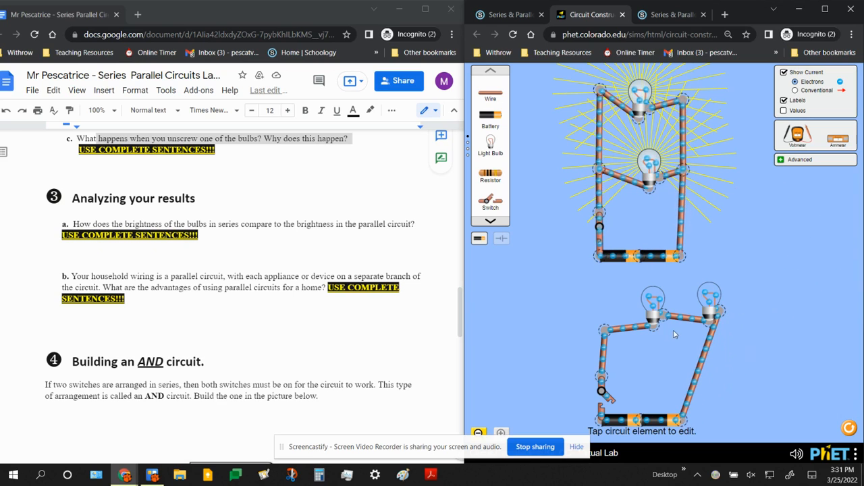
pyautogui.click(649, 305)
pyautogui.moveTo(709, 309); pyautogui.dragTo(693, 309)
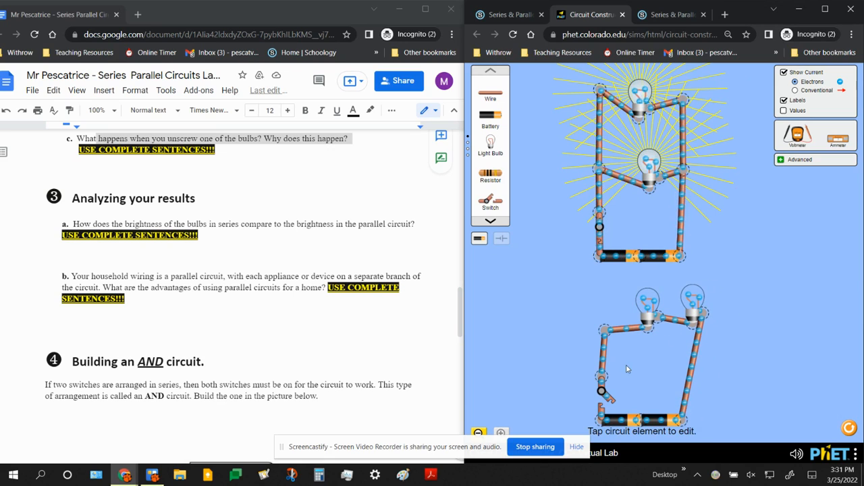
pyautogui.click(603, 393)
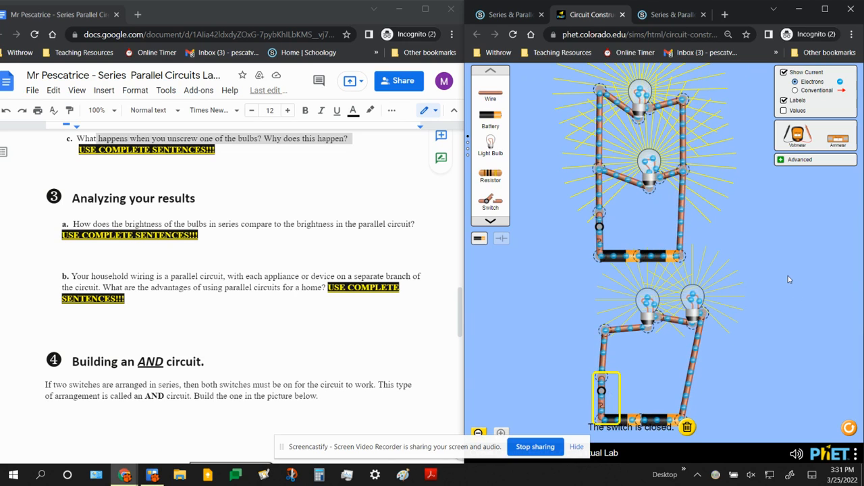
# Compare the brightness of the bulbs in the parallel circuit with those in the series circuit at close range
pyautogui.click(782, 160)
pyautogui.click(781, 160)
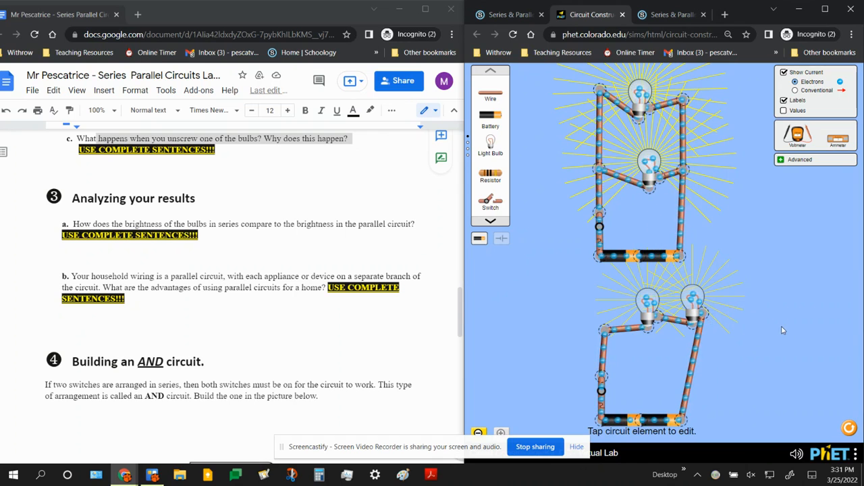
pyautogui.scroll(3, 740, 357)
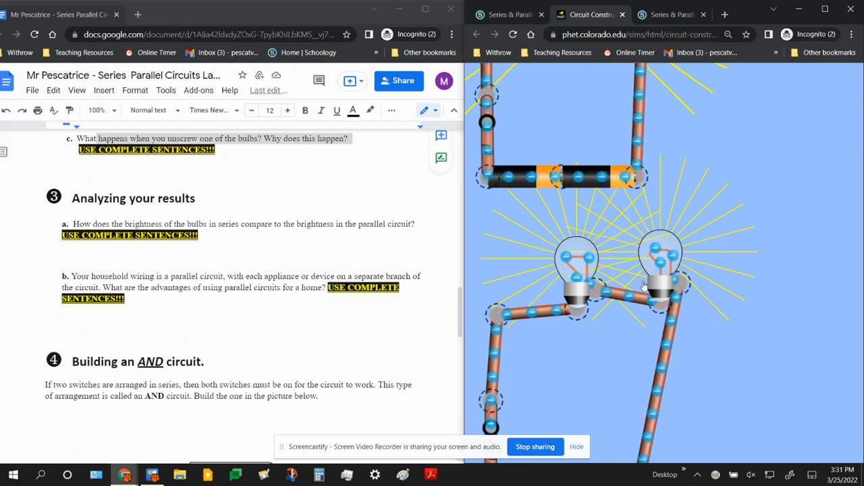
pyautogui.scroll(-4, 639, 266)
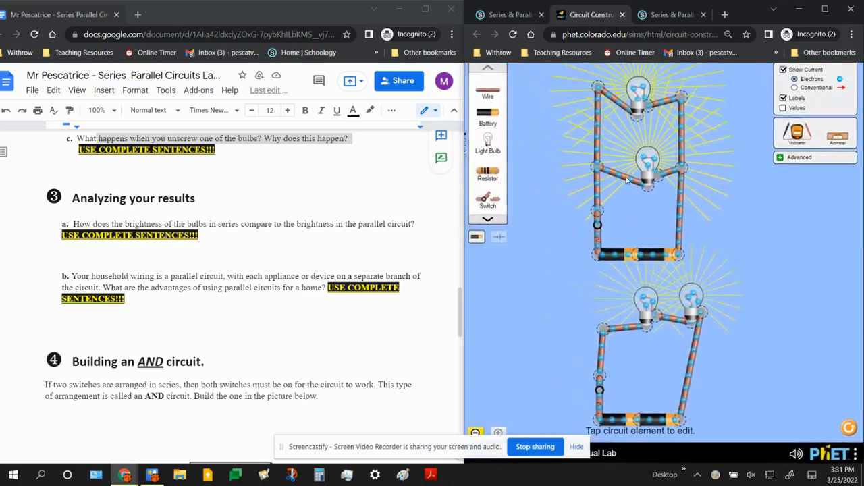
pyautogui.scroll(4, 632, 154)
pyautogui.scroll(2, 632, 154)
pyautogui.scroll(-2, 664, 146)
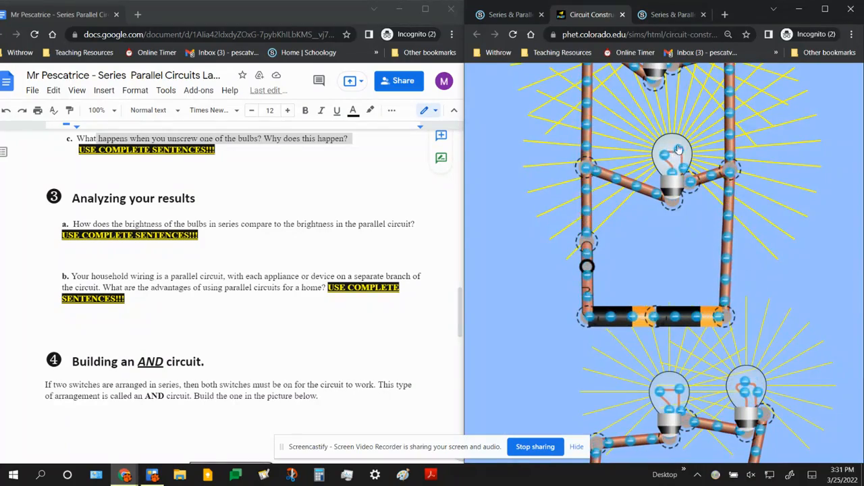
pyautogui.scroll(-1, 733, 148)
pyautogui.scroll(-2, 733, 152)
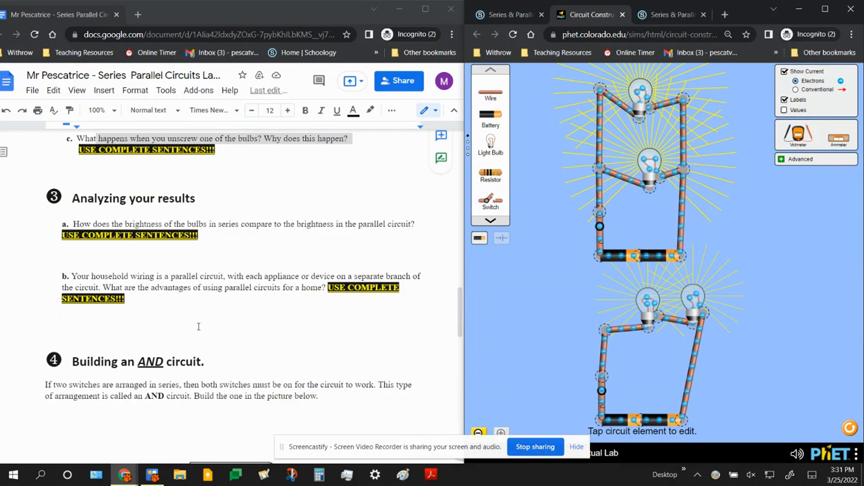
# Review question b on the advantages of parallel household wiring, and look through the simulation's available circuit components
pyautogui.click(138, 305)
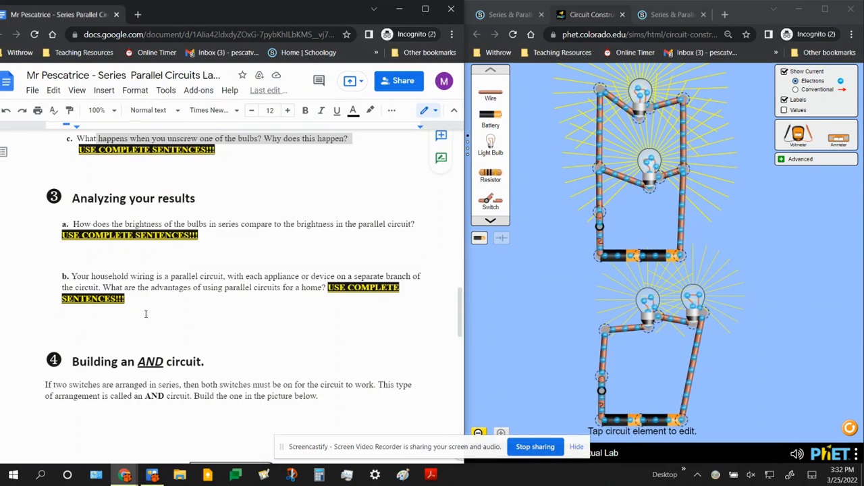
pyautogui.moveTo(138, 304); pyautogui.dragTo(32, 270)
pyautogui.click(48, 276)
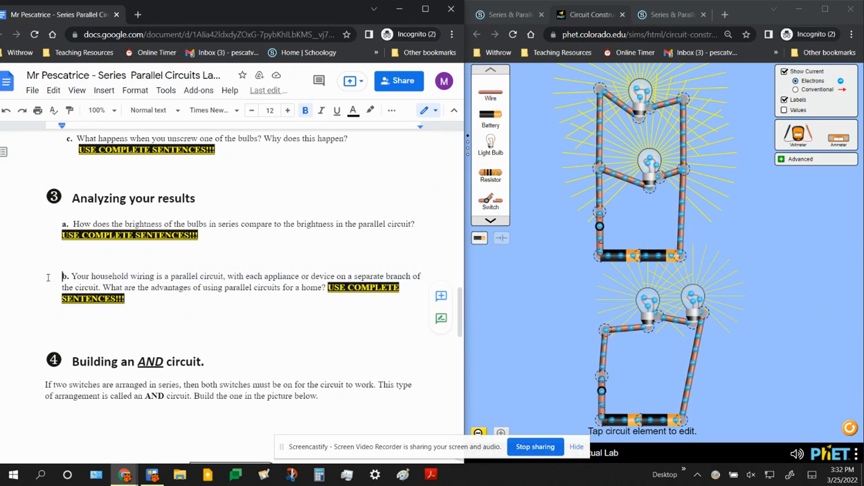
pyautogui.click(503, 223)
pyautogui.click(503, 223)
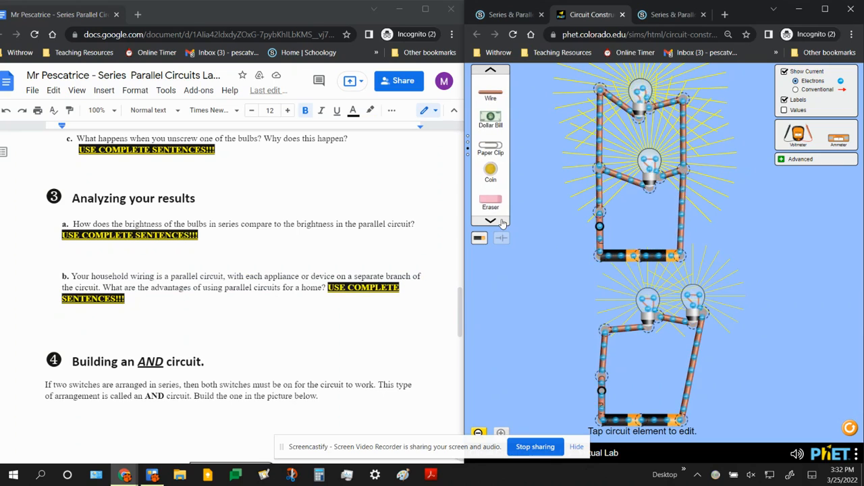
pyautogui.click(503, 223)
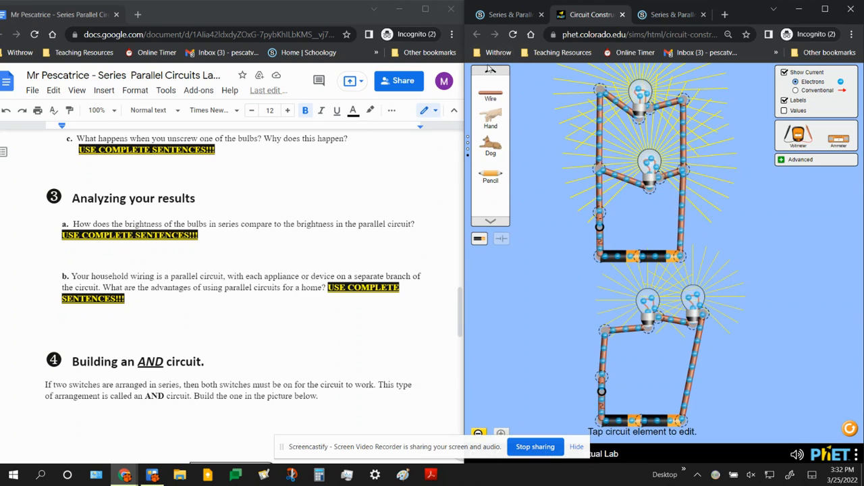
pyautogui.click(491, 72)
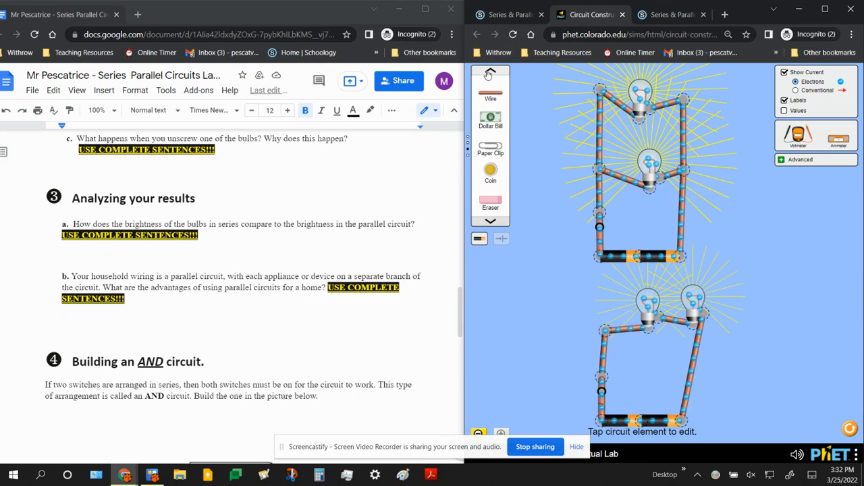
pyautogui.click(490, 73)
pyautogui.click(490, 73)
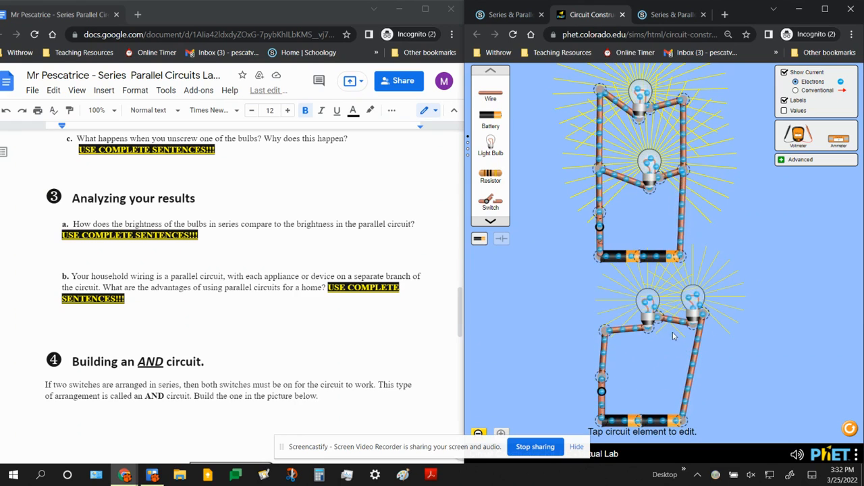
# Disconnect the left bulb's side terminal from the wire between the two bulbs in the series circuit
pyautogui.click(648, 302)
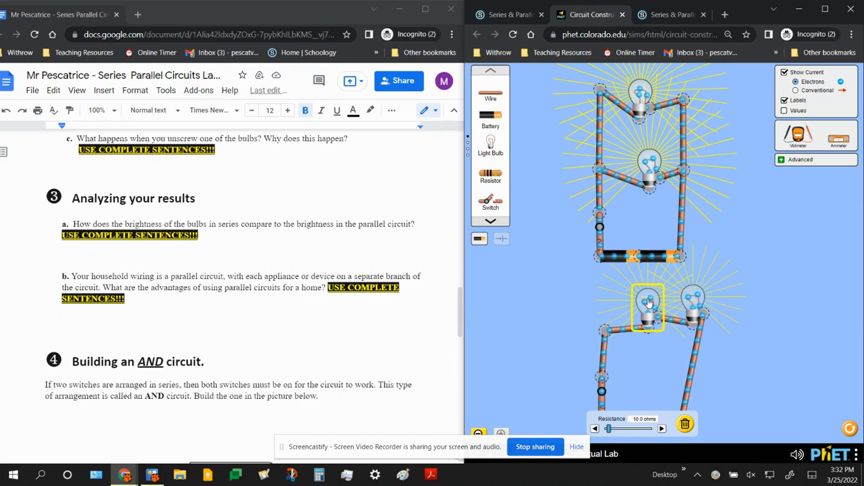
pyautogui.click(690, 303)
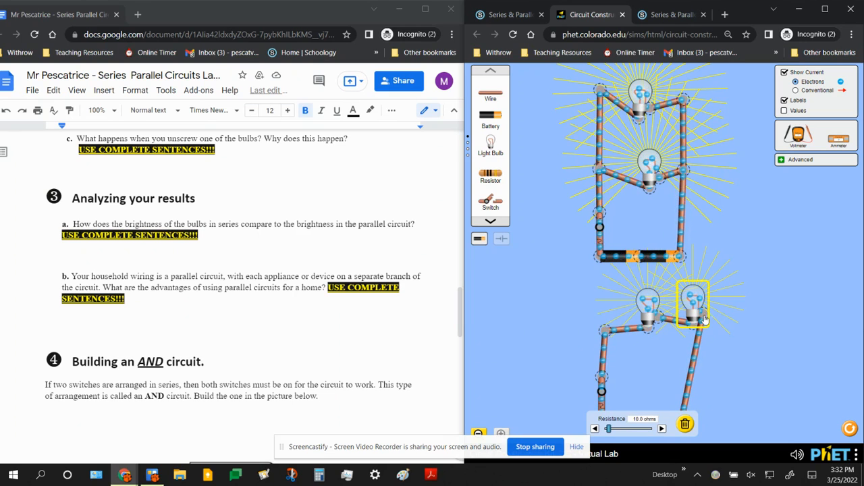
pyautogui.click(654, 320)
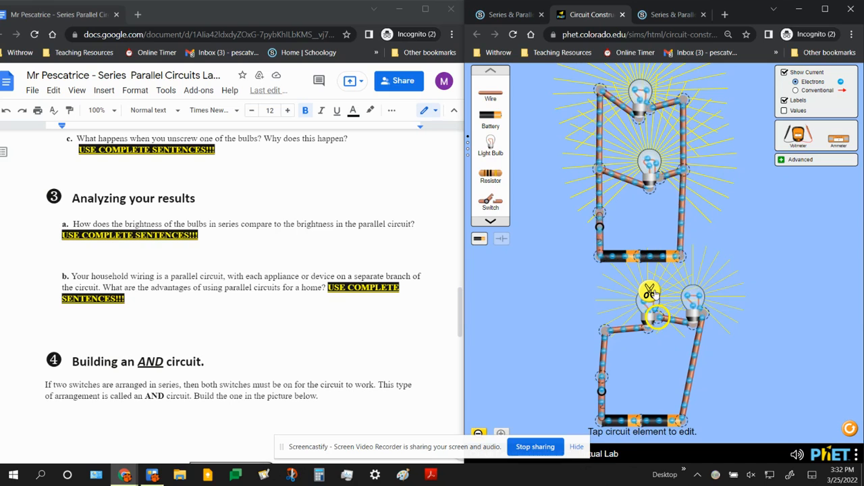
pyautogui.click(652, 293)
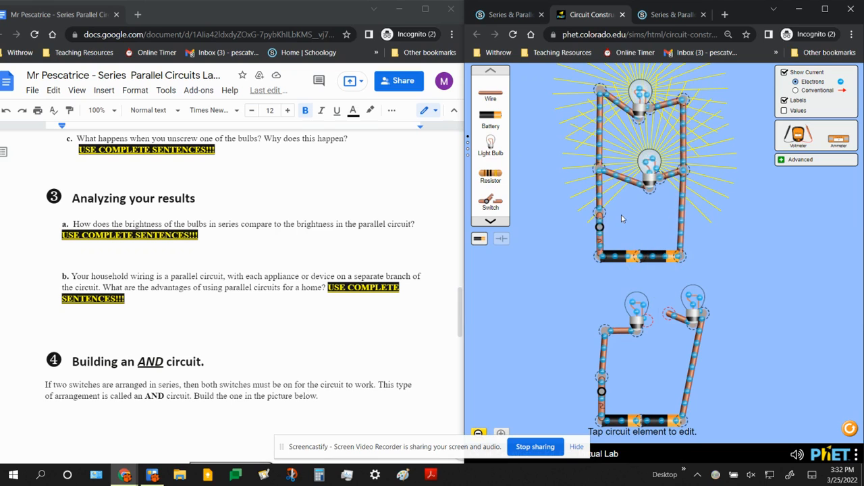
# Disconnect the lower bulb's base from its wire in the parallel circuit, and reconnect the bulb
pyautogui.click(648, 160)
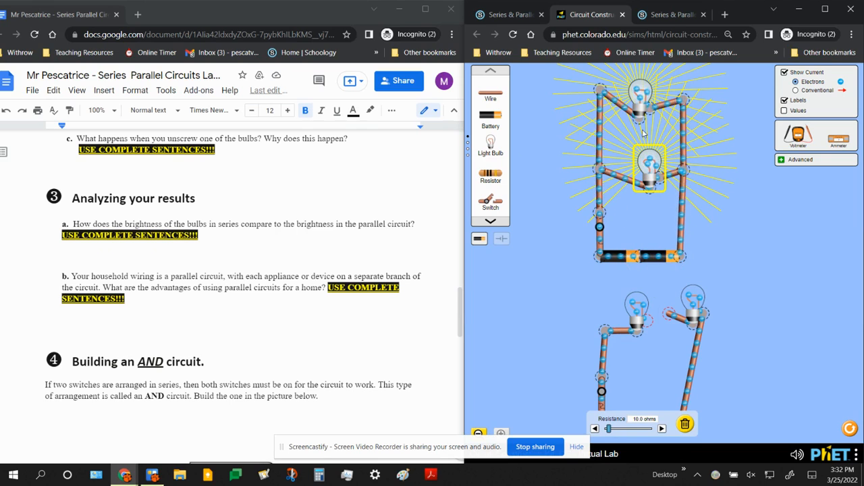
pyautogui.click(635, 98)
pyautogui.click(650, 161)
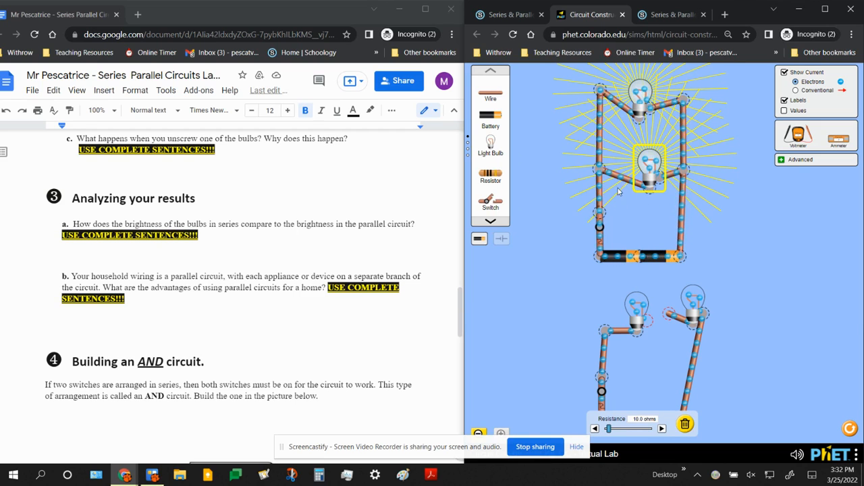
pyautogui.click(650, 178)
pyautogui.click(649, 187)
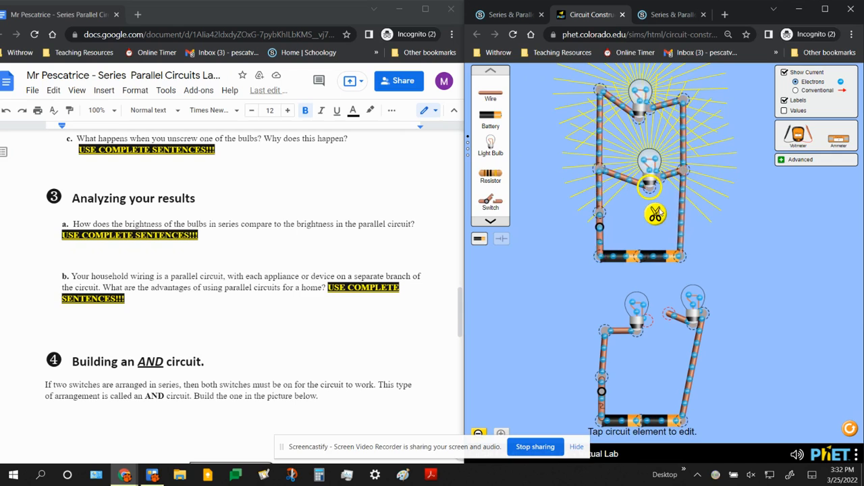
pyautogui.click(656, 214)
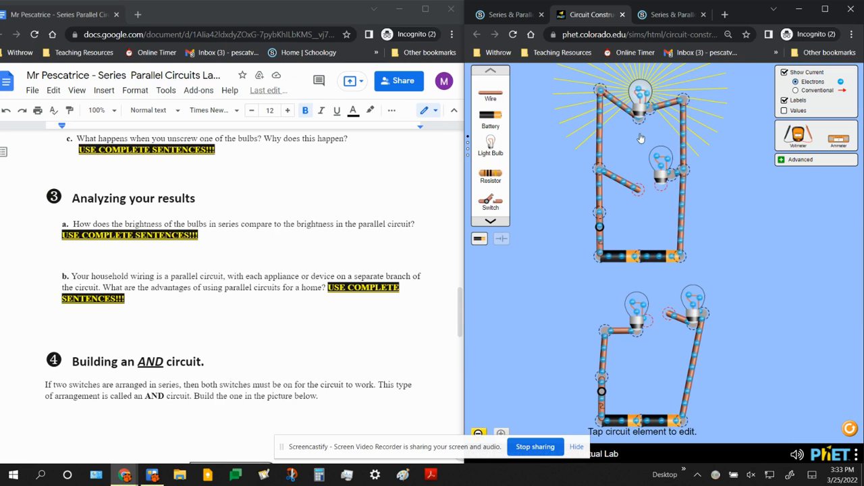
pyautogui.moveTo(655, 181); pyautogui.dragTo(656, 166)
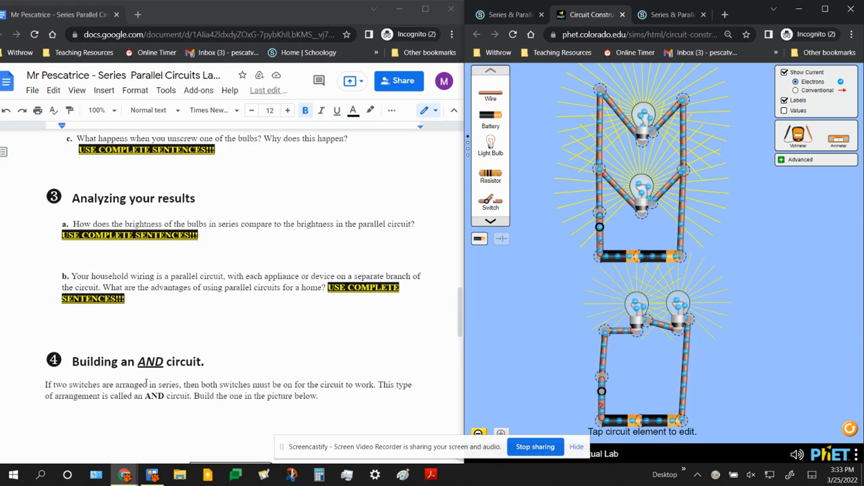
# Review the AND circuit diagram and instructions in the document, and delete both light bulbs from the lower series circuit
pyautogui.scroll(-5, 146, 383)
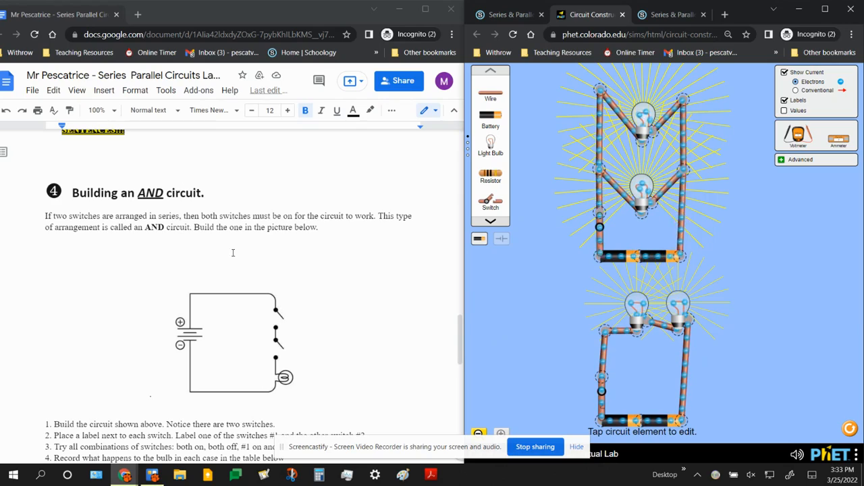
pyautogui.scroll(-15, 211, 229)
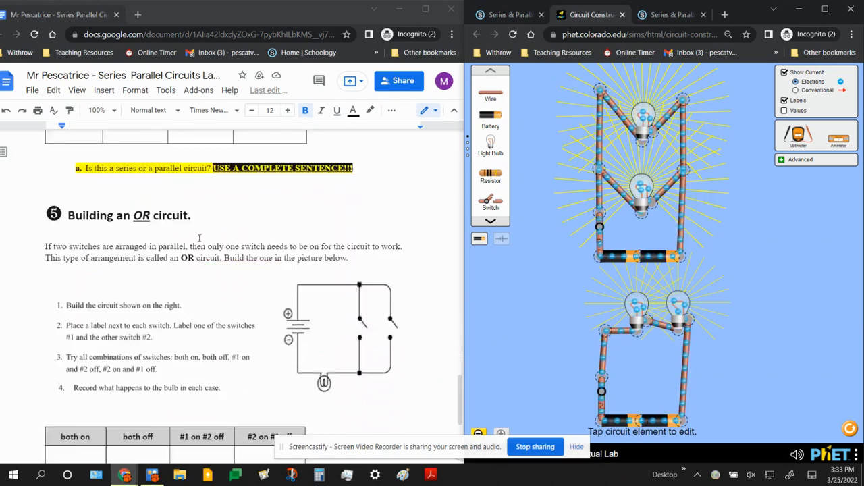
pyautogui.scroll(10, 294, 330)
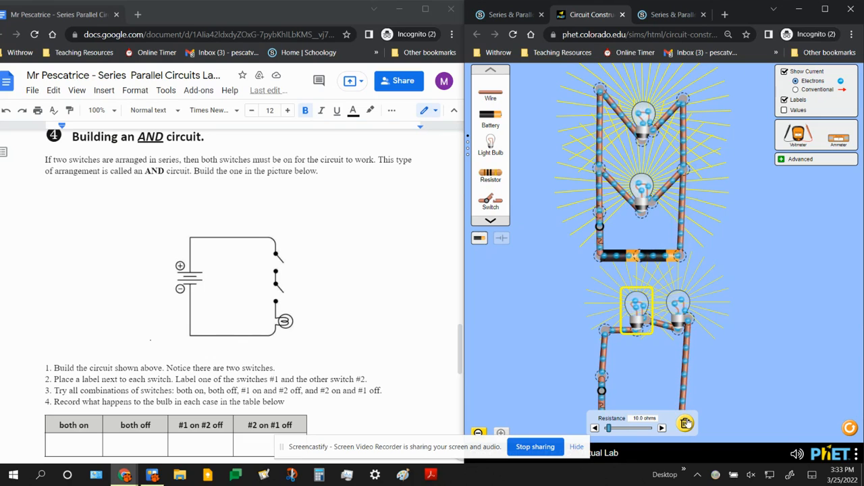
pyautogui.click(686, 424)
pyautogui.click(680, 311)
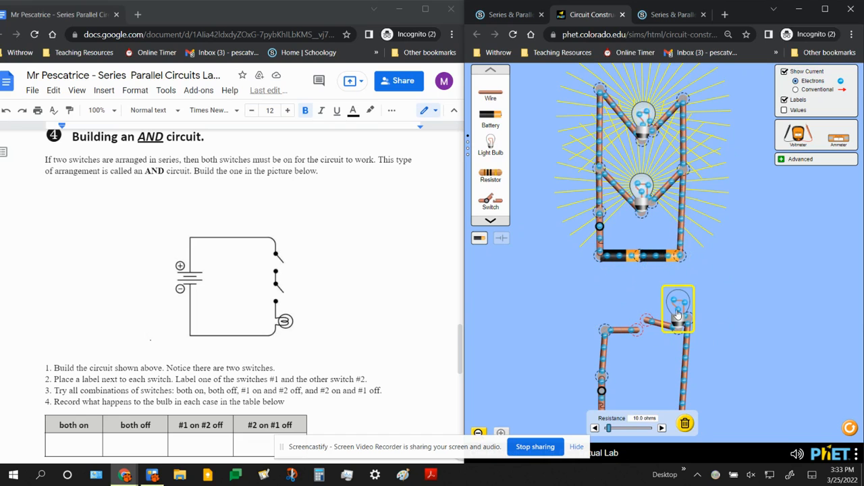
pyautogui.click(686, 424)
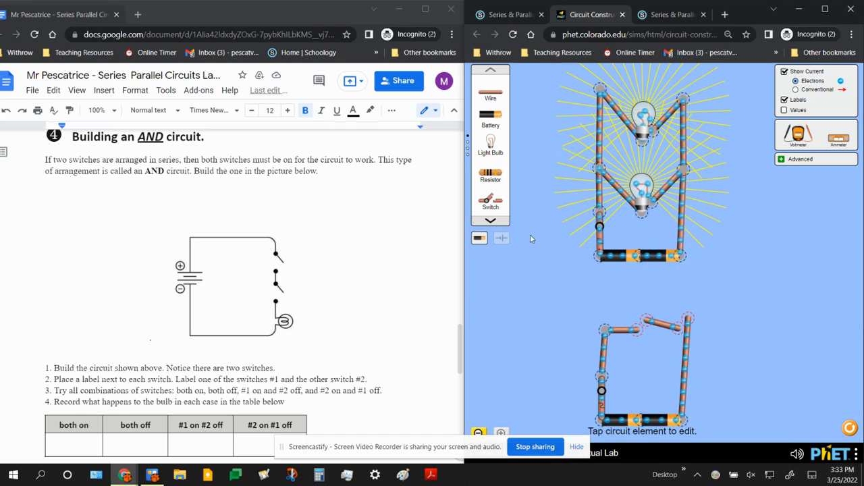
# Add a switch in the upper gap of the lower circuit, and reshape the left-hand wires and battery side to connect to it
pyautogui.moveTo(485, 206); pyautogui.dragTo(583, 340)
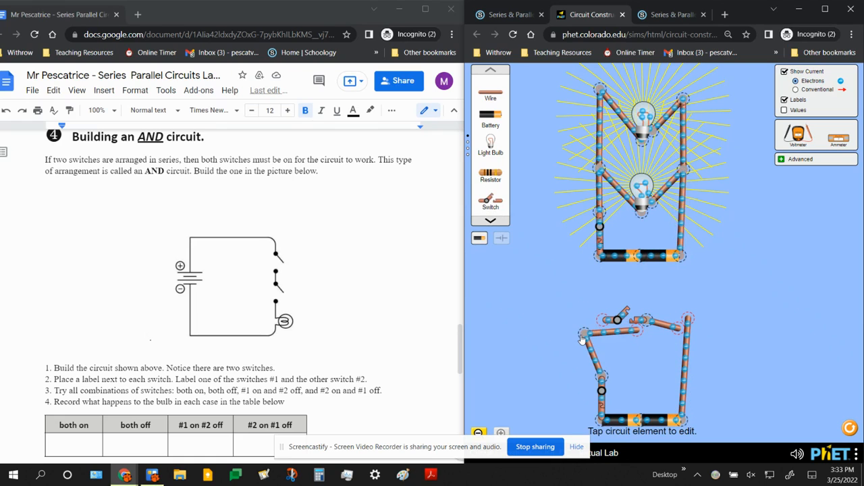
pyautogui.moveTo(639, 333); pyautogui.dragTo(603, 328)
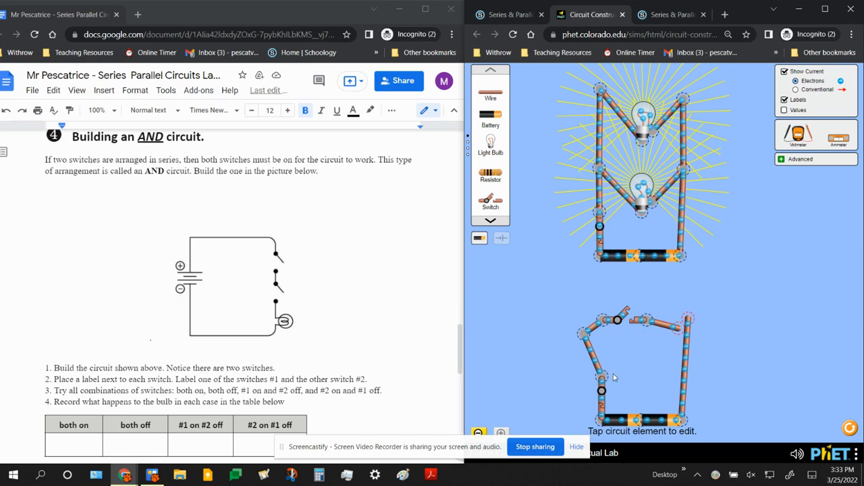
pyautogui.moveTo(601, 382); pyautogui.dragTo(577, 384)
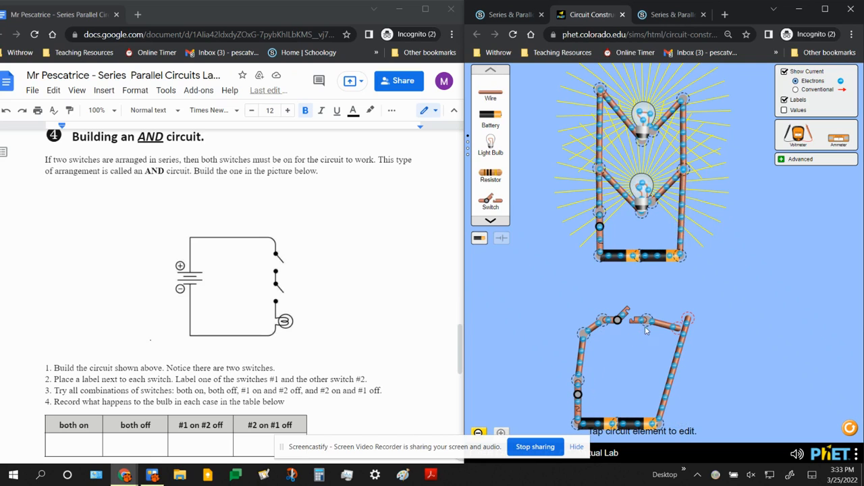
# Add a second switch in series between the first switch and the short wire leading to the long right-hand wire
pyautogui.moveTo(680, 331); pyautogui.dragTo(624, 320)
pyautogui.click(672, 320)
pyautogui.click(667, 343)
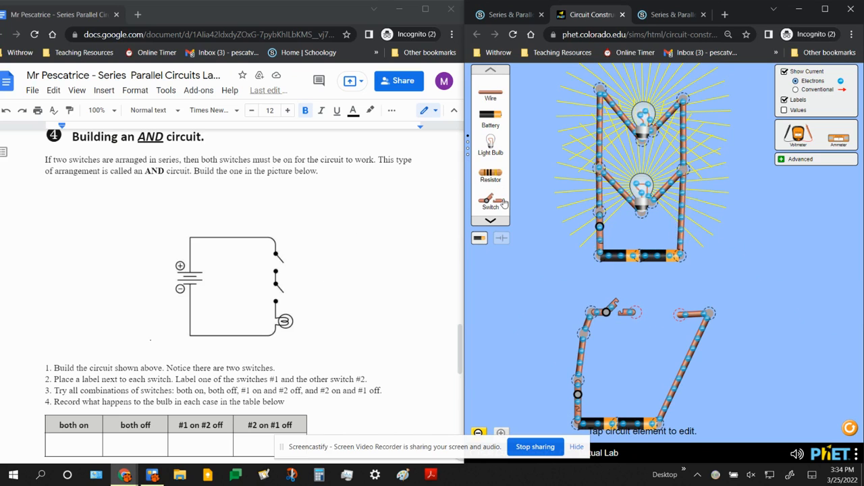
pyautogui.moveTo(598, 223); pyautogui.dragTo(624, 324)
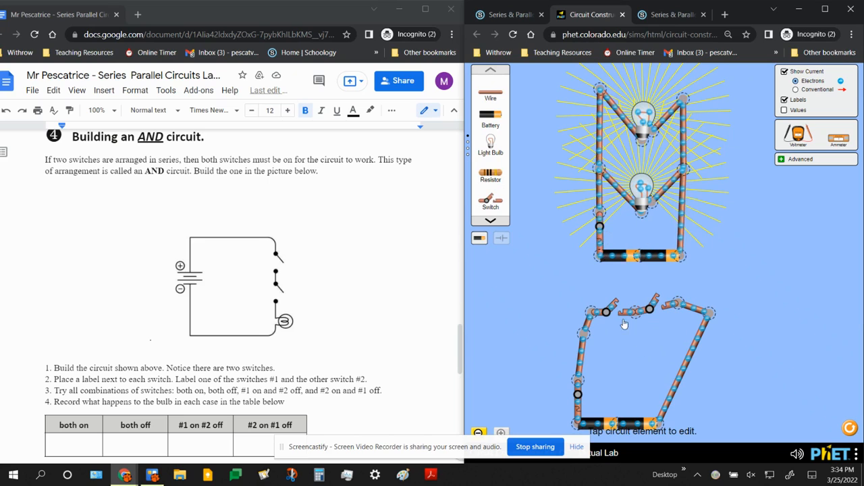
# Replace the original switch beside the lower circuit's batteries with a light bulb connected to the left-hand wire and the battery
pyautogui.click(581, 408)
pyautogui.click(687, 428)
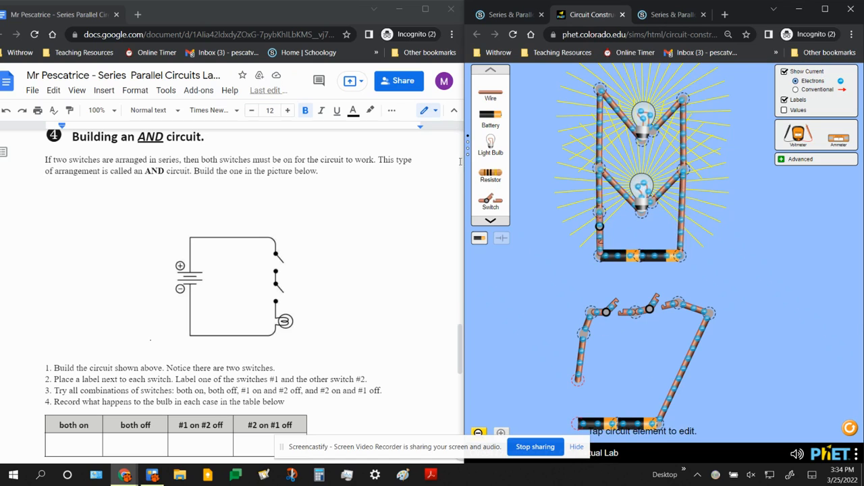
pyautogui.moveTo(500, 146); pyautogui.dragTo(568, 389)
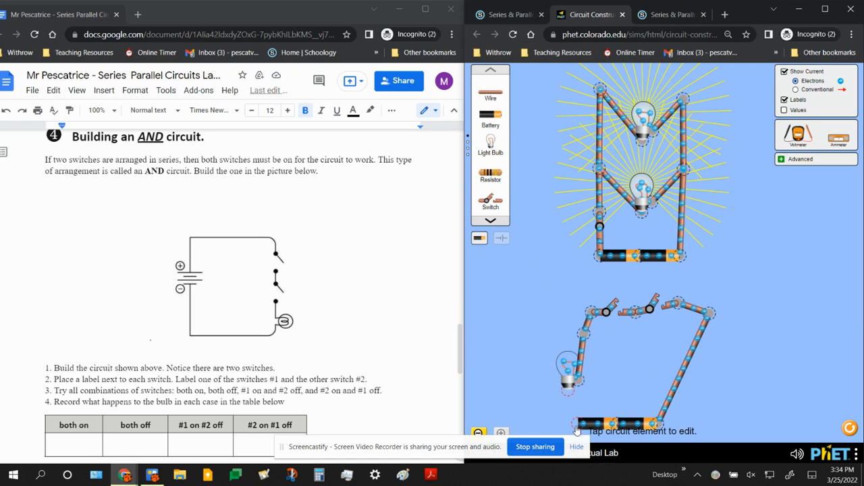
pyautogui.moveTo(576, 427); pyautogui.dragTo(567, 396)
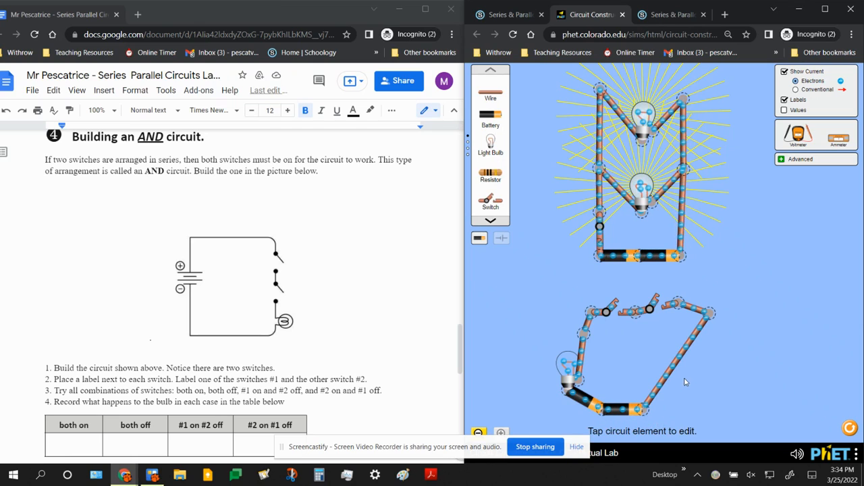
# Move the bulb toward the middle of the lower circuit and shift the two series switches slightly to the right
pyautogui.moveTo(555, 380); pyautogui.dragTo(591, 381)
pyautogui.click(720, 384)
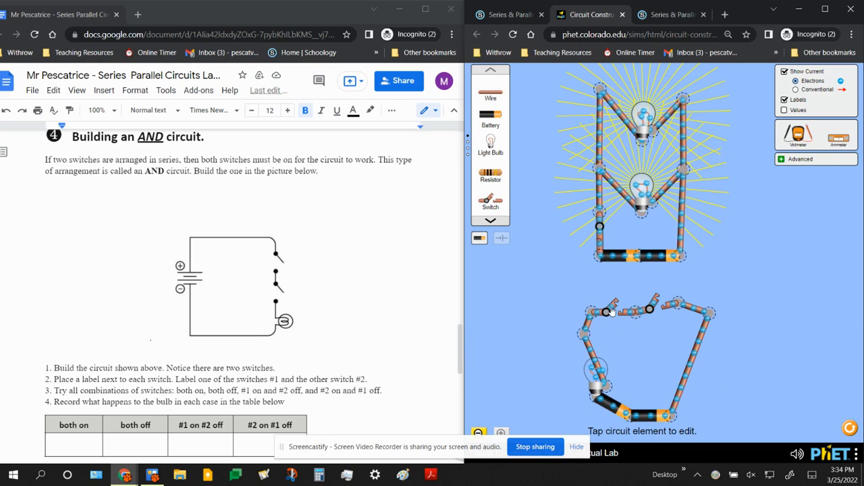
pyautogui.moveTo(612, 310); pyautogui.dragTo(626, 309)
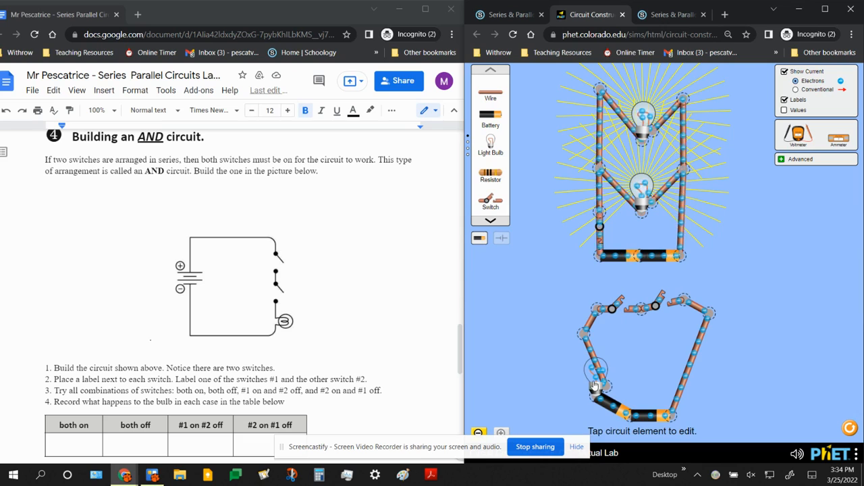
# Replace the lower circuit's bulb with a new one farther left, joined by short wires to the left-hand wire and the battery
pyautogui.click(605, 399)
pyautogui.click(686, 423)
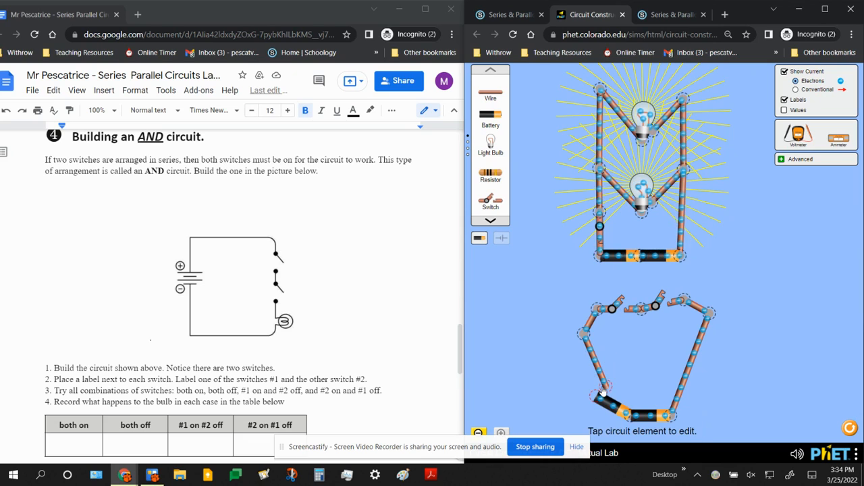
pyautogui.moveTo(596, 402); pyautogui.dragTo(597, 426)
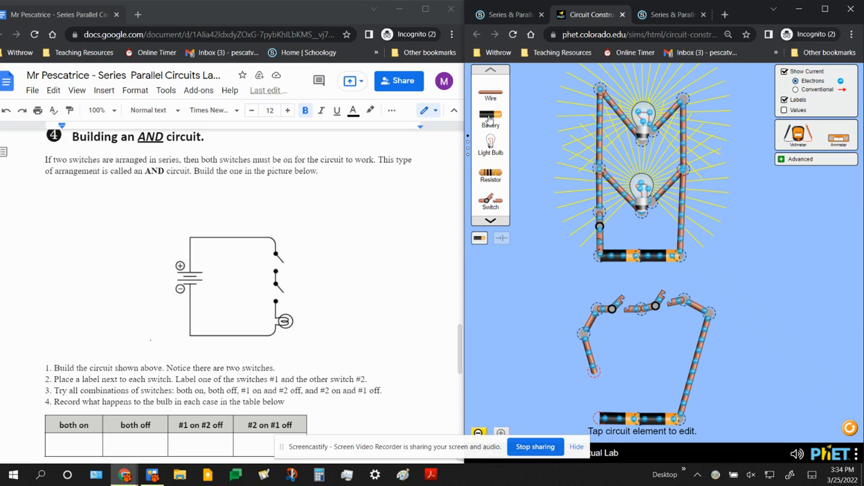
pyautogui.moveTo(490, 142); pyautogui.dragTo(551, 386)
pyautogui.moveTo(499, 101); pyautogui.dragTo(560, 392)
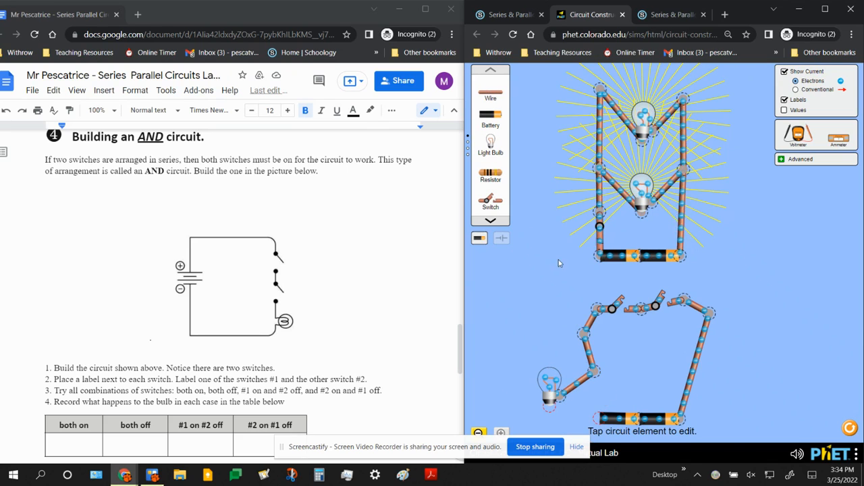
pyautogui.moveTo(503, 100); pyautogui.dragTo(562, 398)
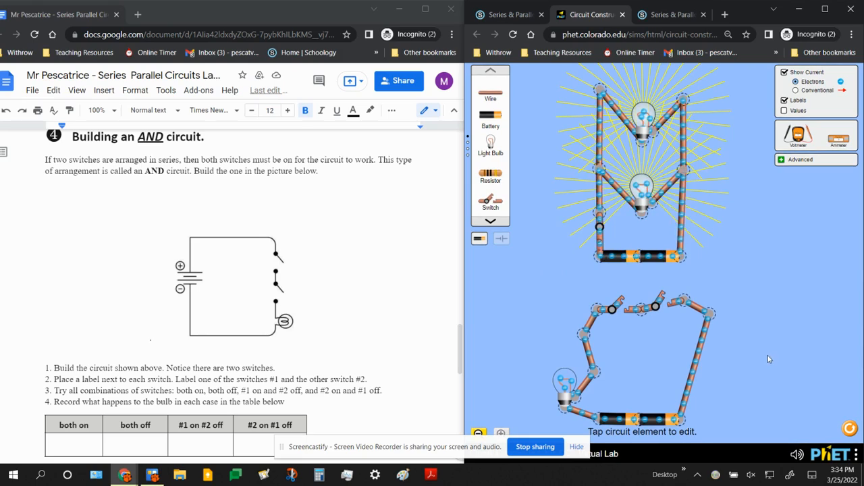
# Open the switch in the upper parallel circuit, and bring the AND circuit into close view
pyautogui.scroll(5, 773, 363)
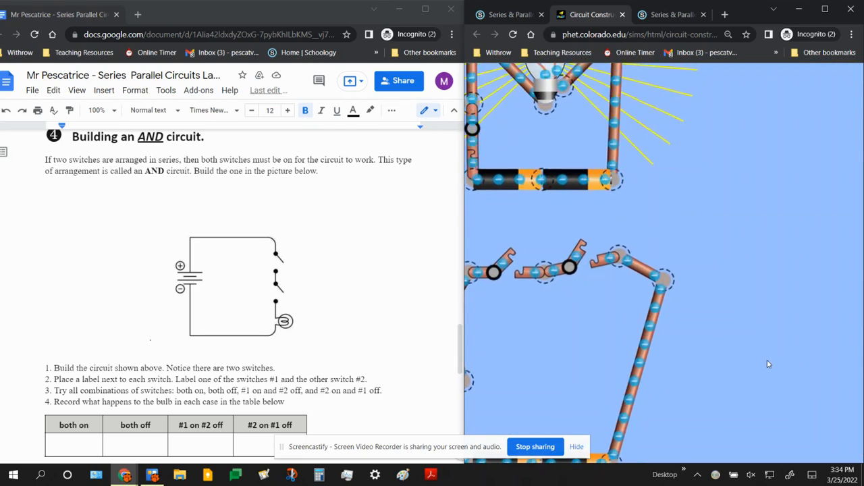
pyautogui.hscroll(-2, 768, 362)
pyautogui.scroll(-1, 768, 362)
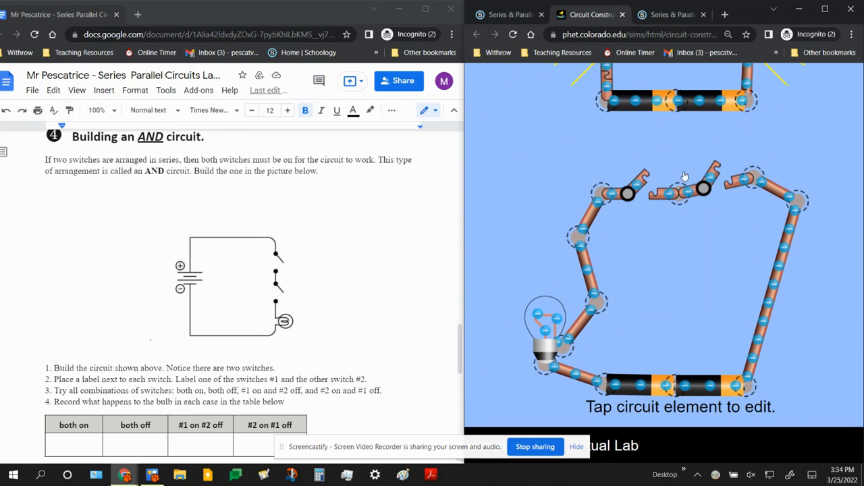
pyautogui.click(644, 106)
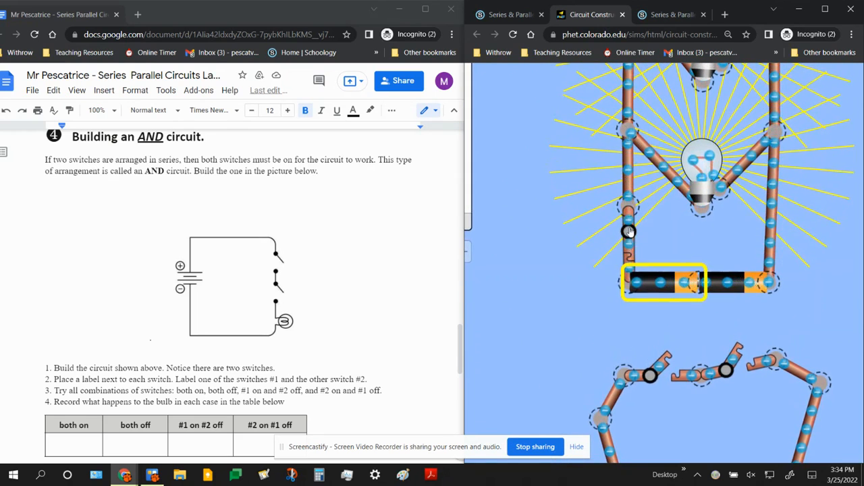
pyautogui.click(628, 228)
pyautogui.moveTo(827, 291); pyautogui.dragTo(802, 87)
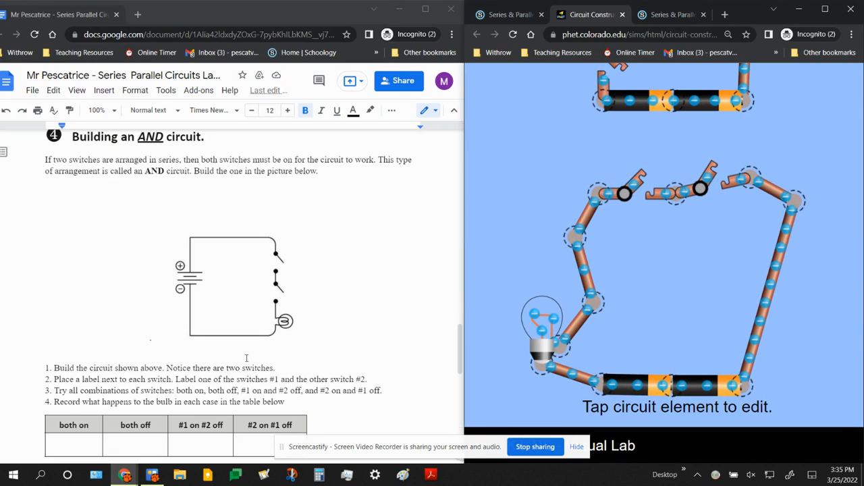
# Check the AND circuit's switch instructions, and close and reopen its first switch
pyautogui.scroll(-1, 246, 358)
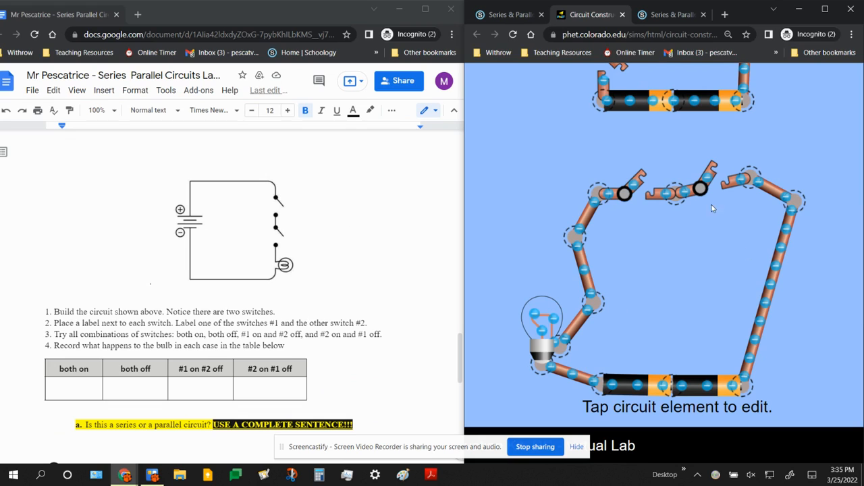
pyautogui.click(639, 194)
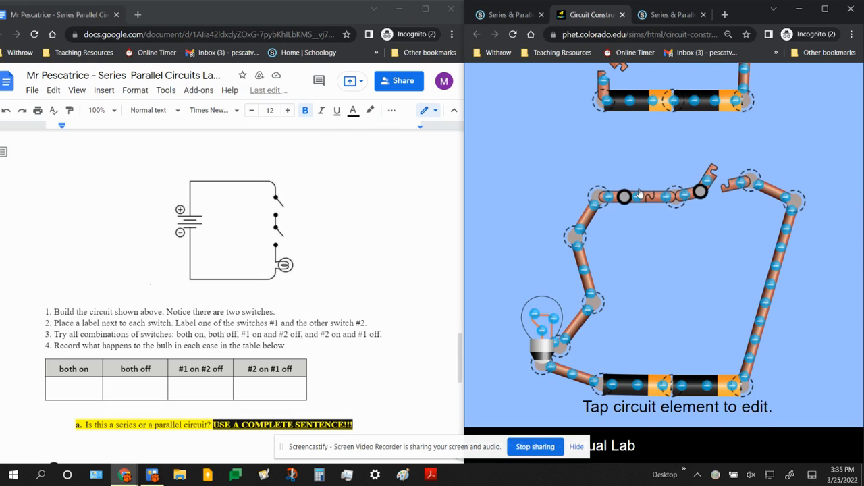
pyautogui.click(640, 194)
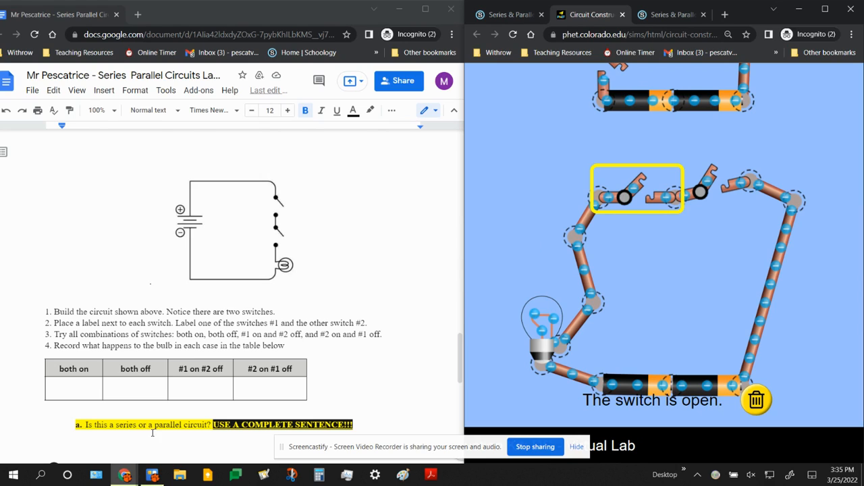
# Close both switches in the AND circuit to test the "both on" combination
pyautogui.click(63, 371)
pyautogui.click(71, 388)
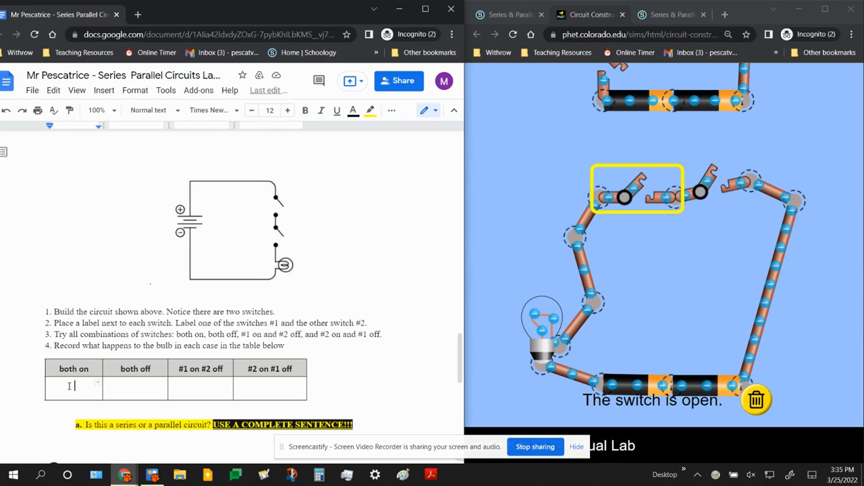
pyautogui.click(634, 183)
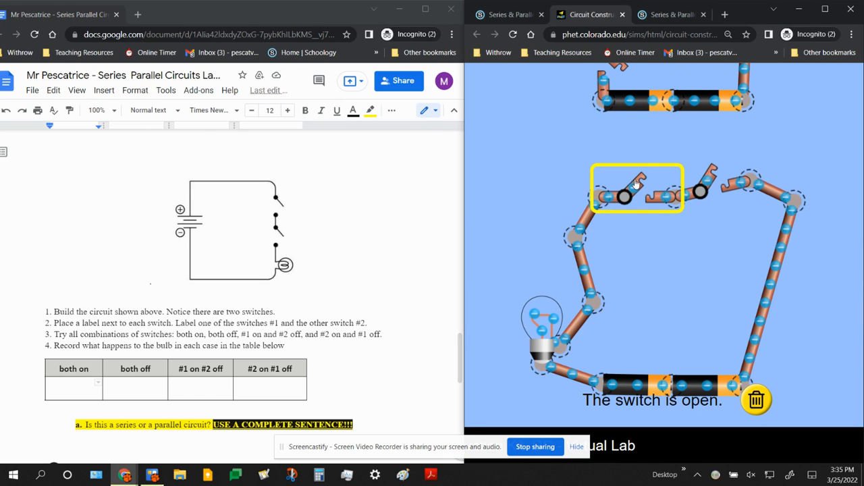
pyautogui.click(711, 179)
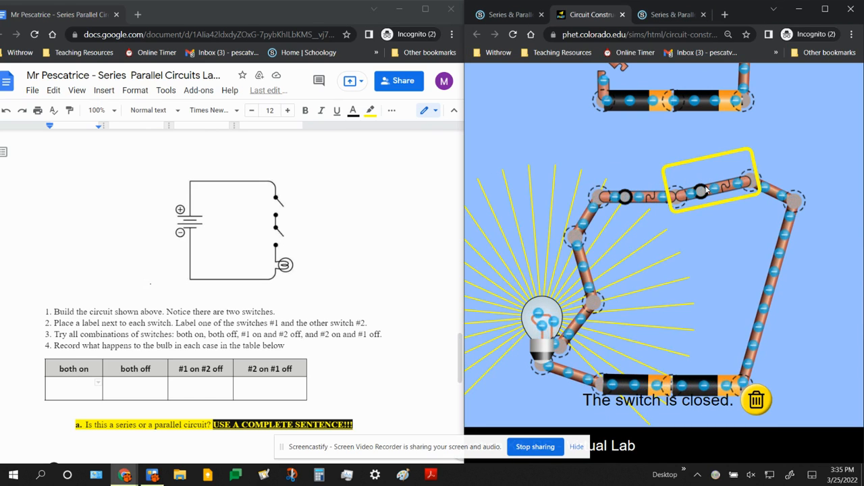
# Enter "bulb is on" in the "both on" cell of the AND circuit table
pyautogui.click(69, 386)
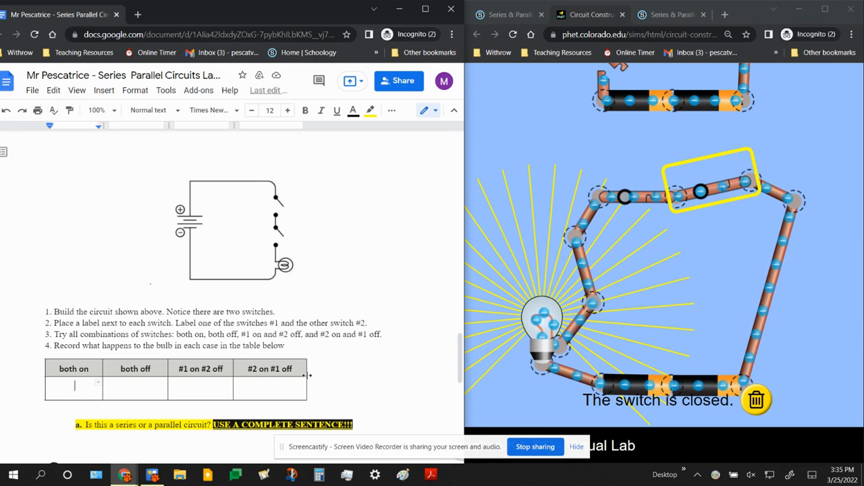
pyautogui.write('Brig')
pyautogui.press('BackSpace')
pyautogui.press('BackSpace')
pyautogui.press('BackSpace')
pyautogui.press('BackSpace')
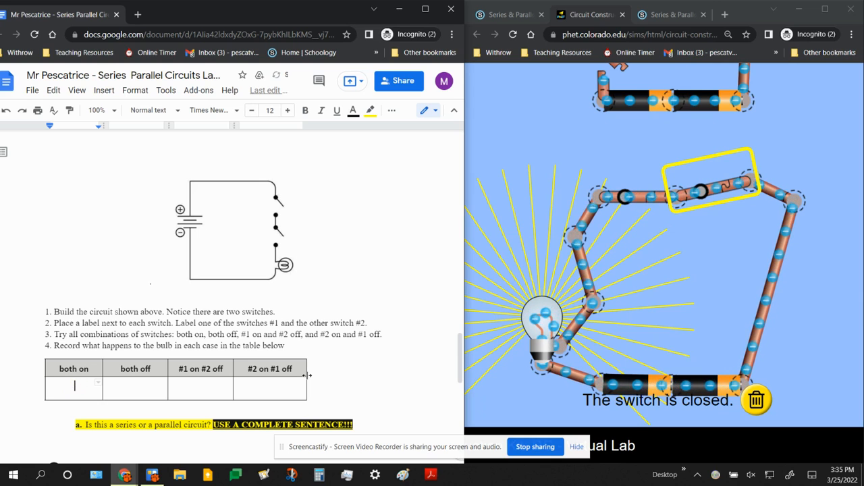
pyautogui.write('bulb i')
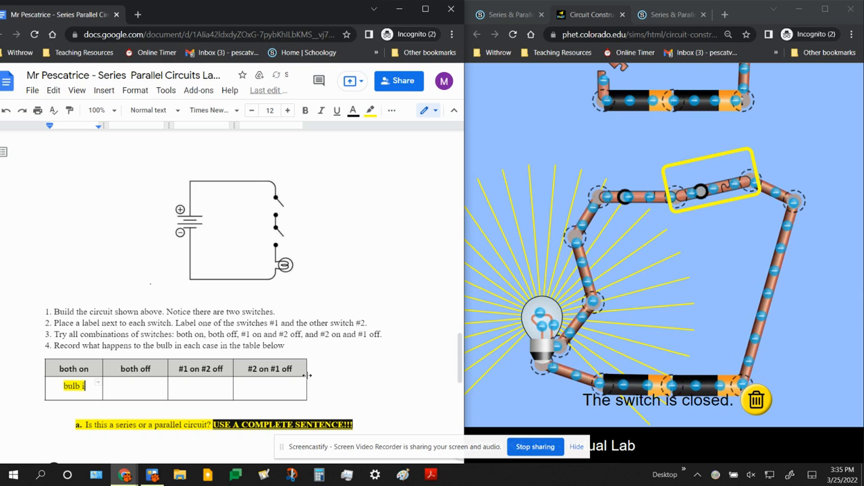
pyautogui.write('s on')
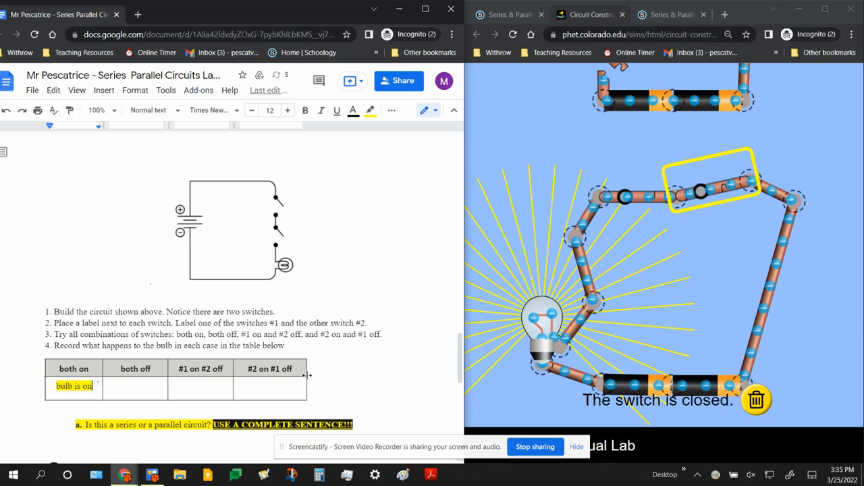
# Open both switches in the AND circuit and enter "bulb is off" in the "both off" cell of its table
pyautogui.click(653, 201)
pyautogui.click(719, 197)
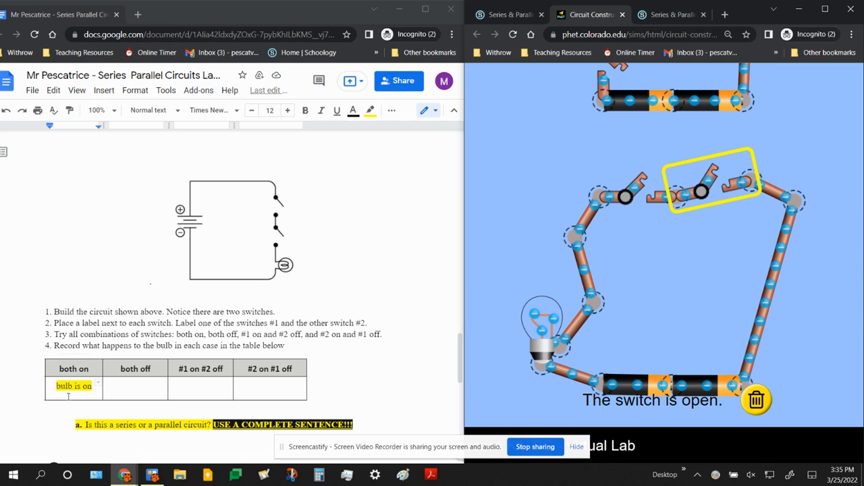
pyautogui.click(127, 387)
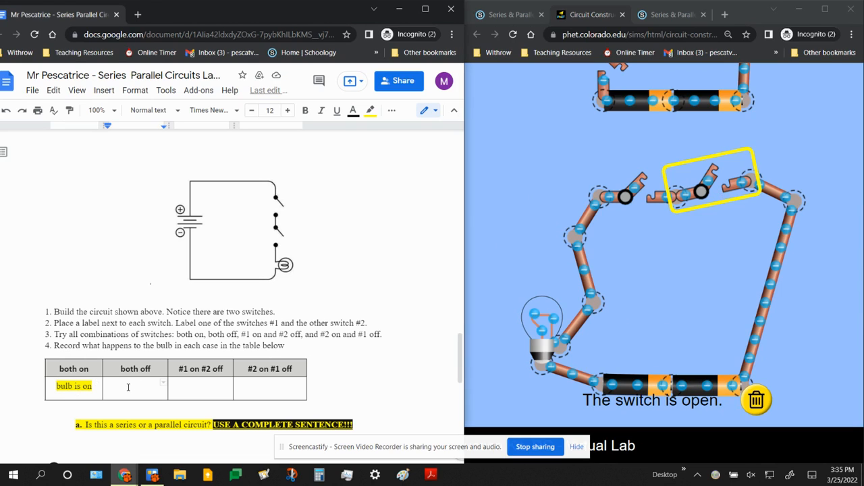
pyautogui.write('bulb is of')
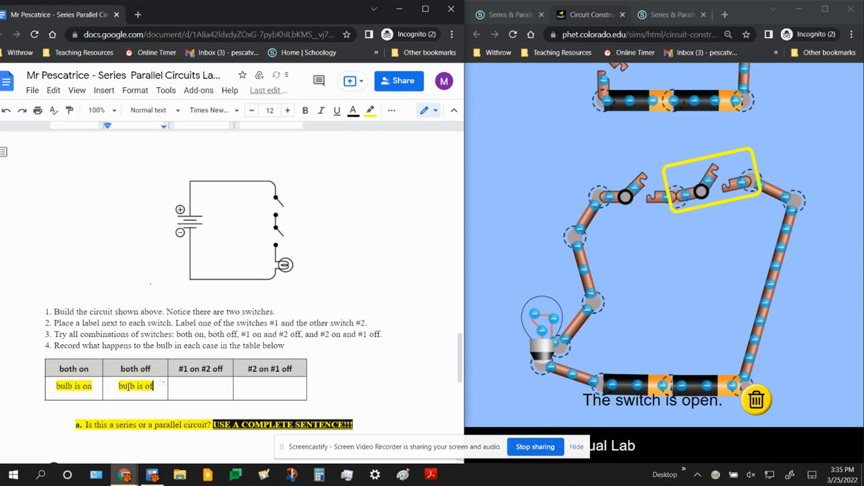
pyautogui.write('f')
# Test the AND circuit with only the first switch closed, and with only the second switch closed
pyautogui.click(640, 226)
pyautogui.click(638, 185)
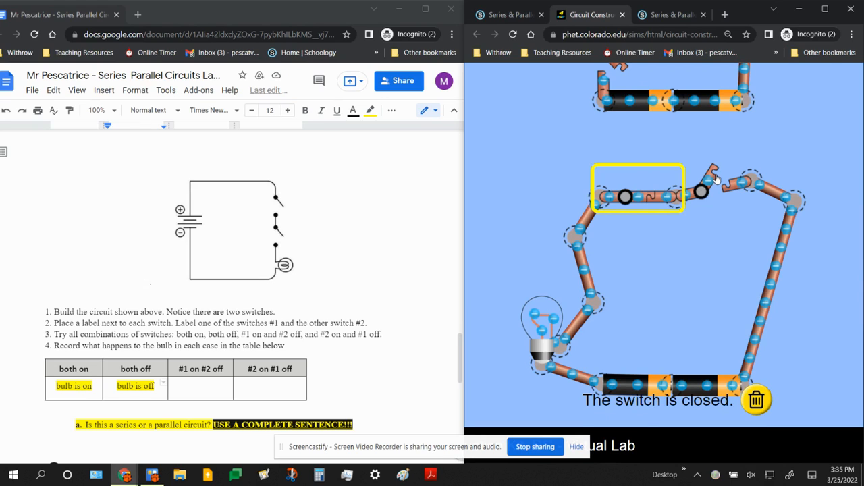
pyautogui.click(635, 200)
pyautogui.click(709, 178)
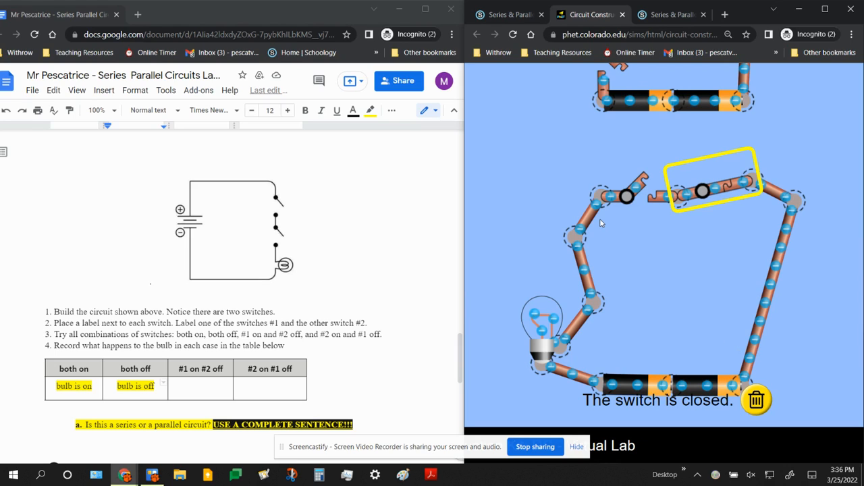
# Review the AND circuit's remaining table cells and question a, and read the OR circuit's diagram, instructions and table
pyautogui.click(193, 367)
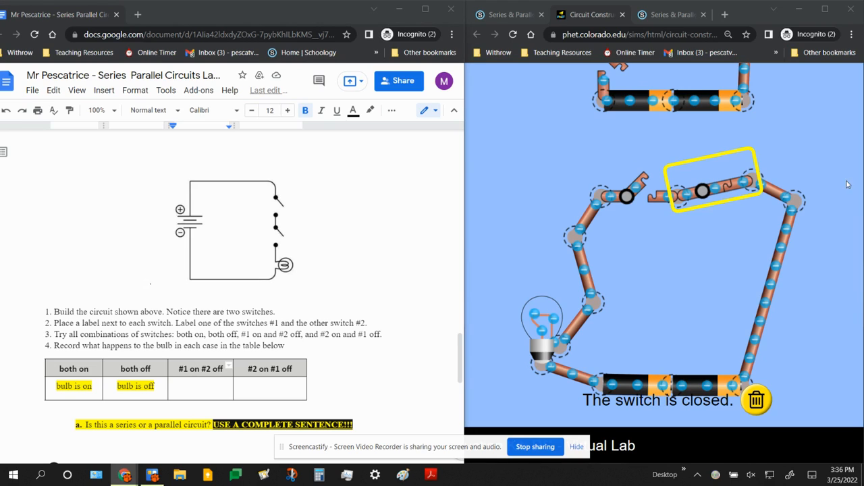
pyautogui.scroll(3, 318, 270)
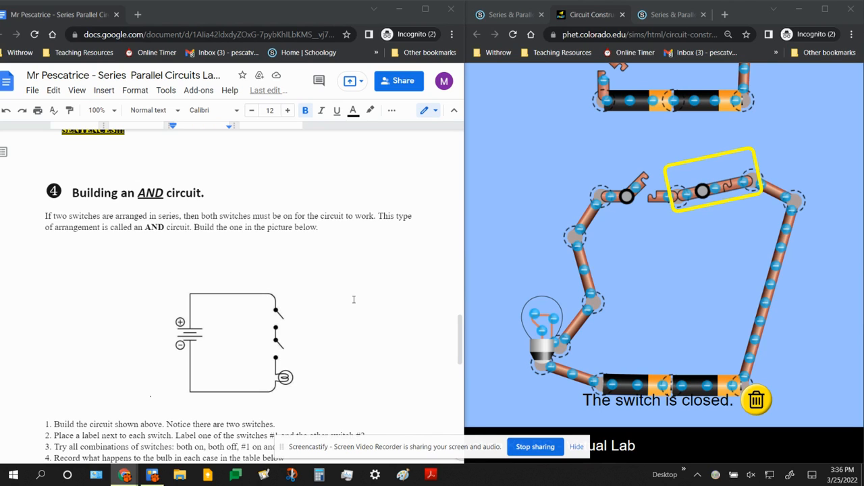
pyautogui.scroll(-5, 282, 323)
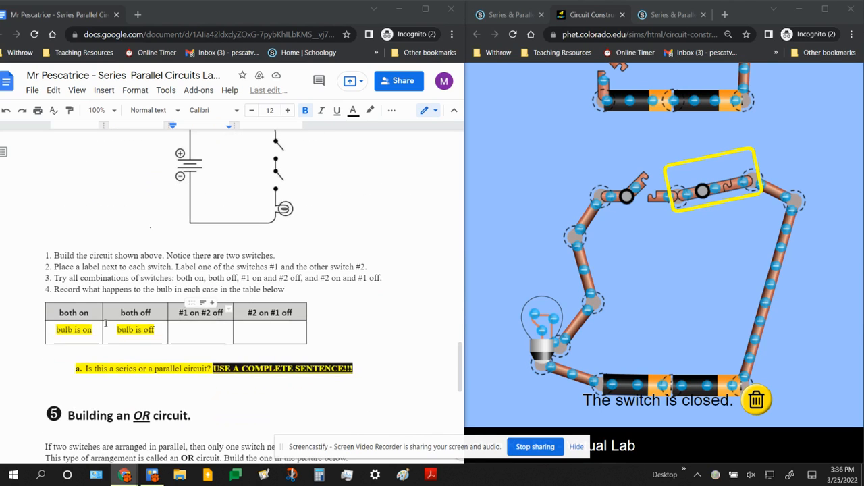
pyautogui.tripleClick(69, 312)
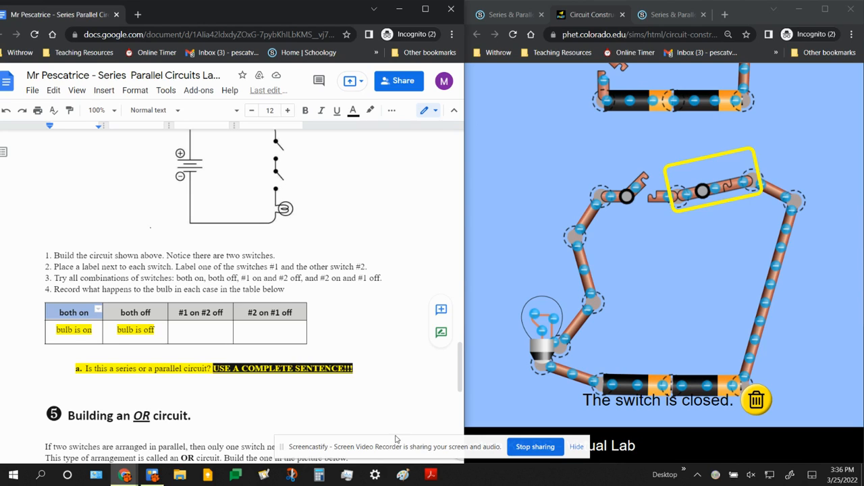
pyautogui.scroll(-2, 111, 338)
pyautogui.moveTo(84, 313); pyautogui.dragTo(196, 322)
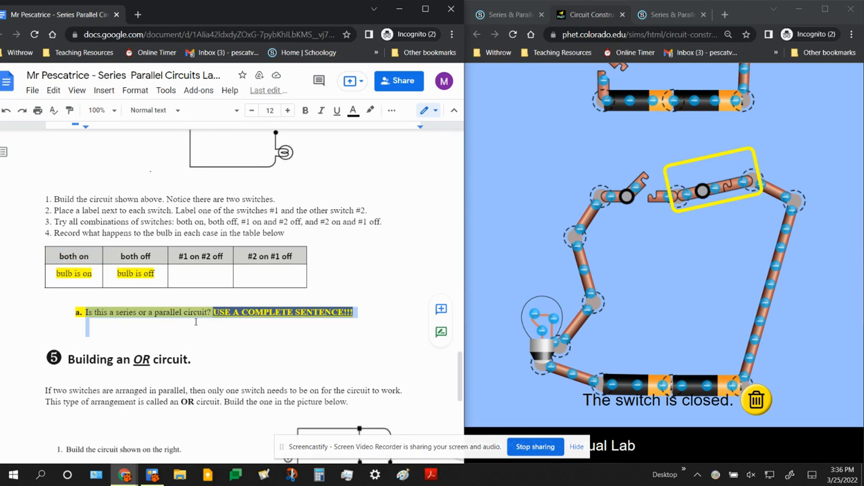
pyautogui.click(315, 337)
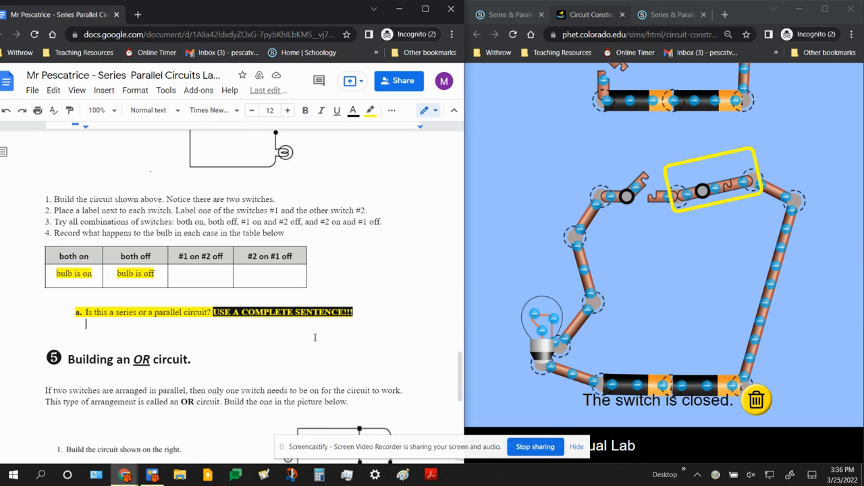
pyautogui.scroll(6, 314, 337)
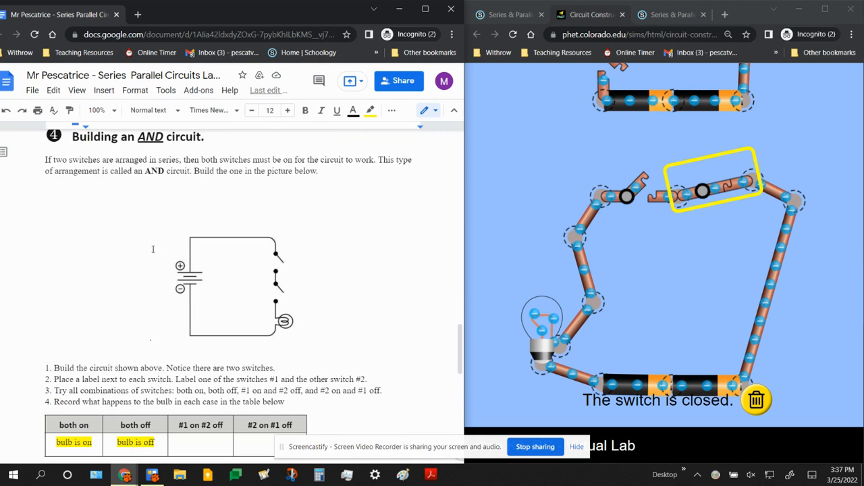
pyautogui.scroll(-5, 226, 262)
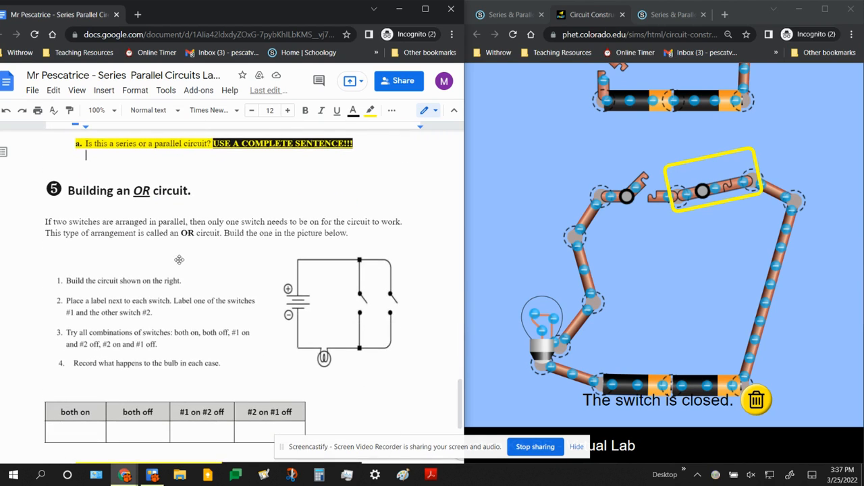
pyautogui.click(156, 191)
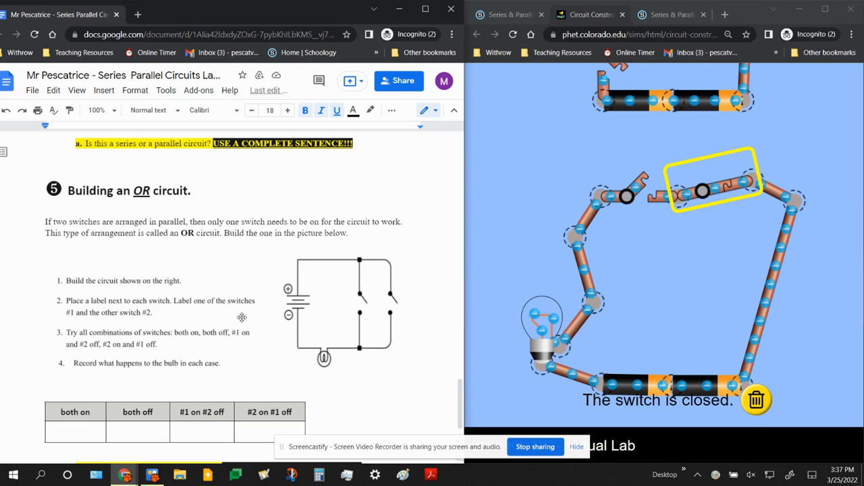
pyautogui.scroll(-1, 242, 317)
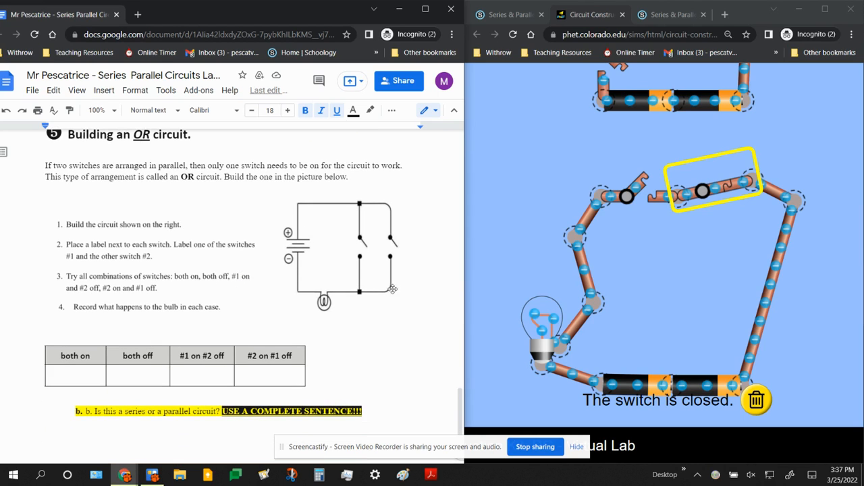
# Delete the upper light bulb from the parallel circuit above the AND circuit
pyautogui.scroll(5, 841, 285)
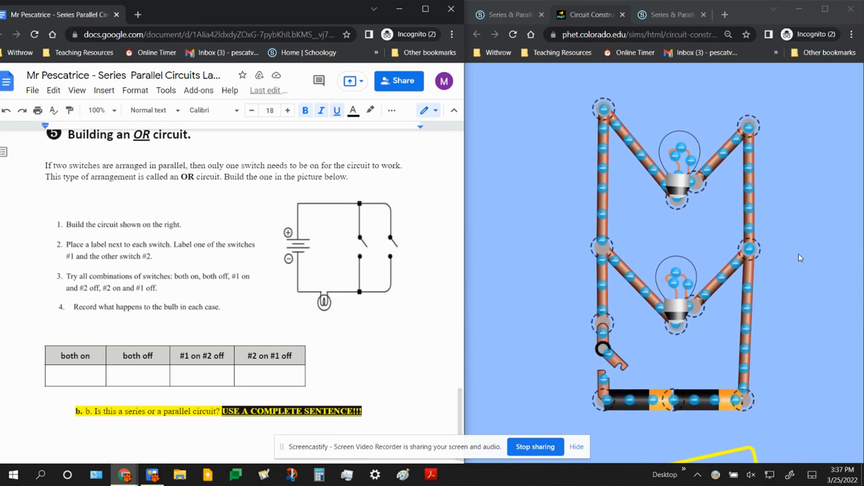
pyautogui.click(774, 277)
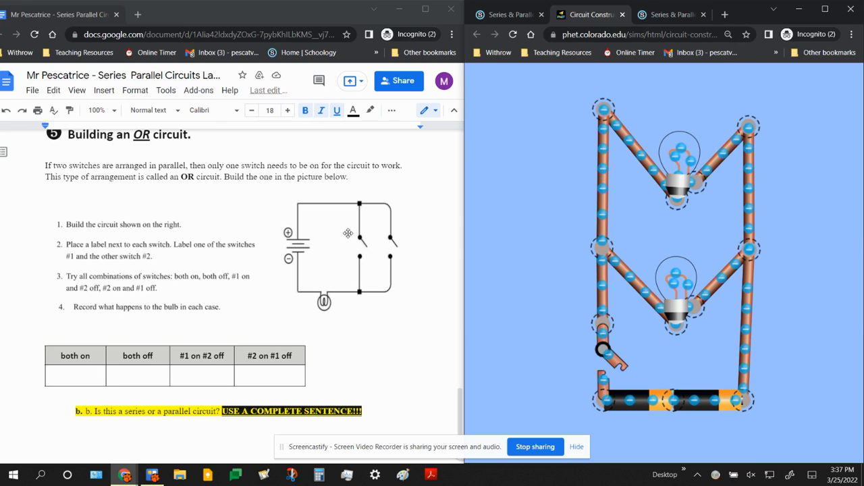
pyautogui.click(695, 184)
pyautogui.click(680, 161)
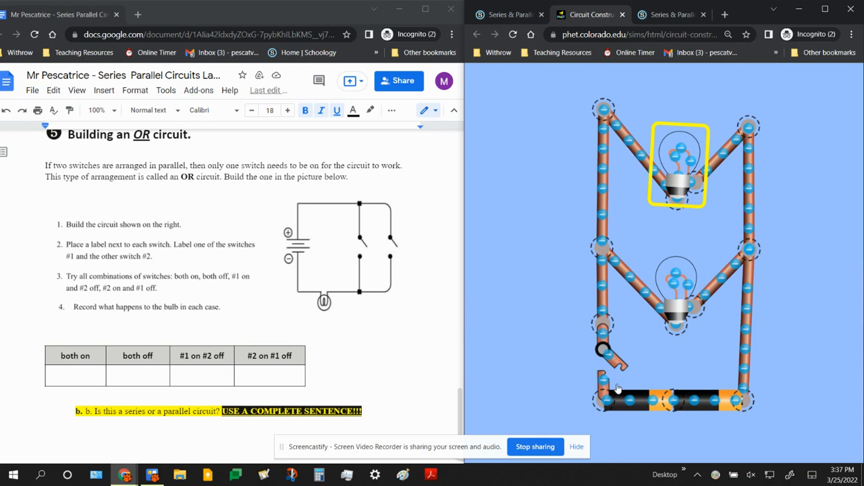
pyautogui.scroll(-5, 789, 239)
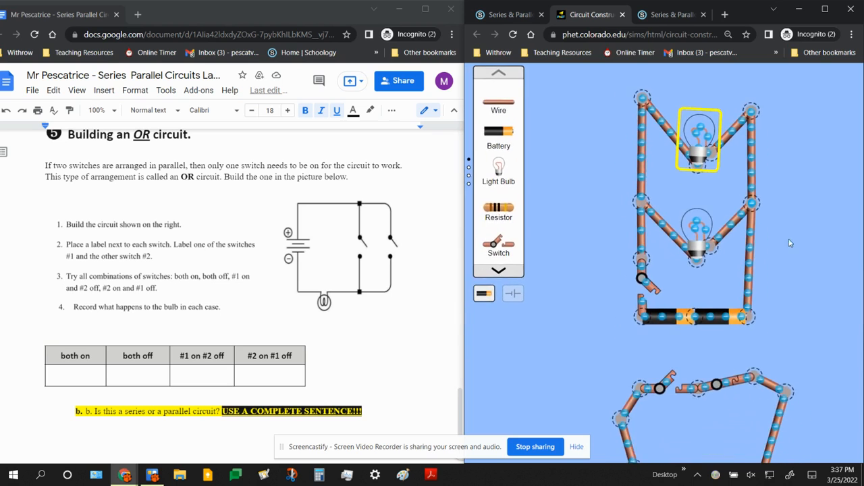
pyautogui.click(683, 152)
pyautogui.click(692, 143)
pyautogui.hotkey('ctrl', '-')
pyautogui.hotkey('ctrl', '-')
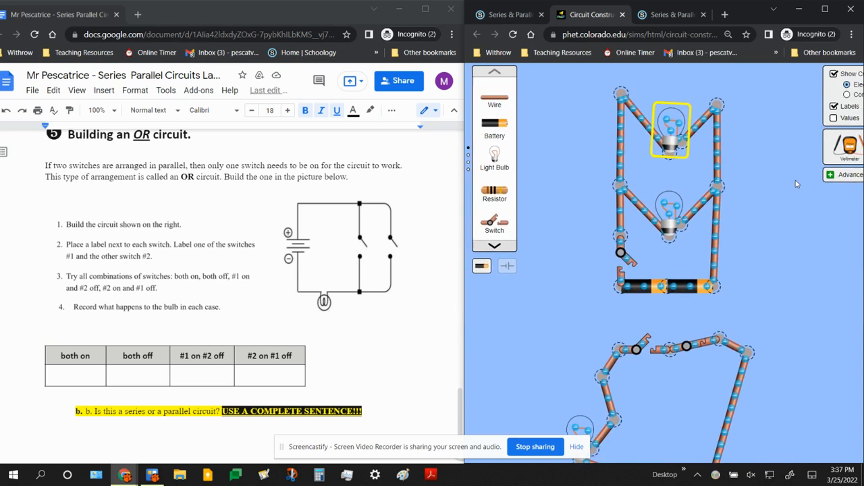
pyautogui.click(684, 424)
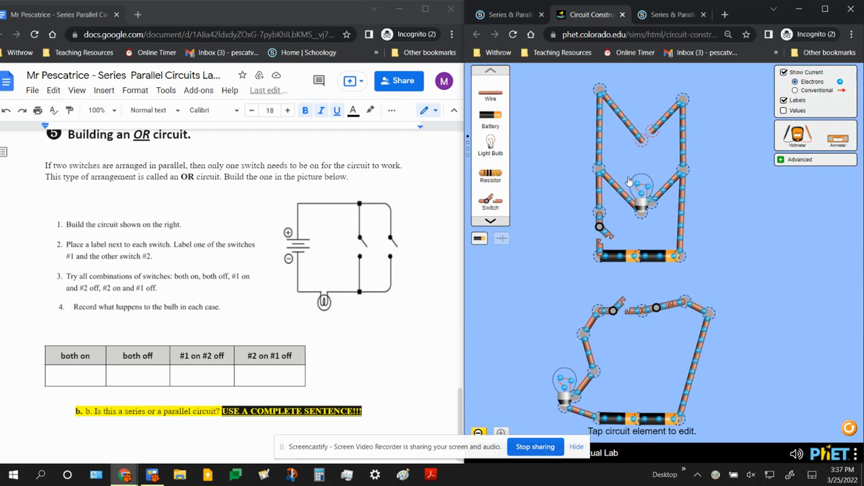
# Delete the remaining light bulb and the switch from the parallel circuit
pyautogui.click(643, 201)
pyautogui.click(685, 424)
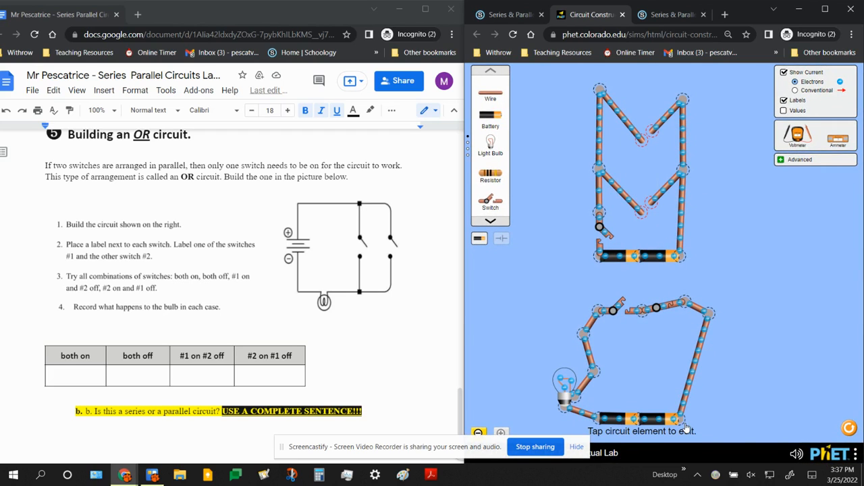
pyautogui.click(602, 228)
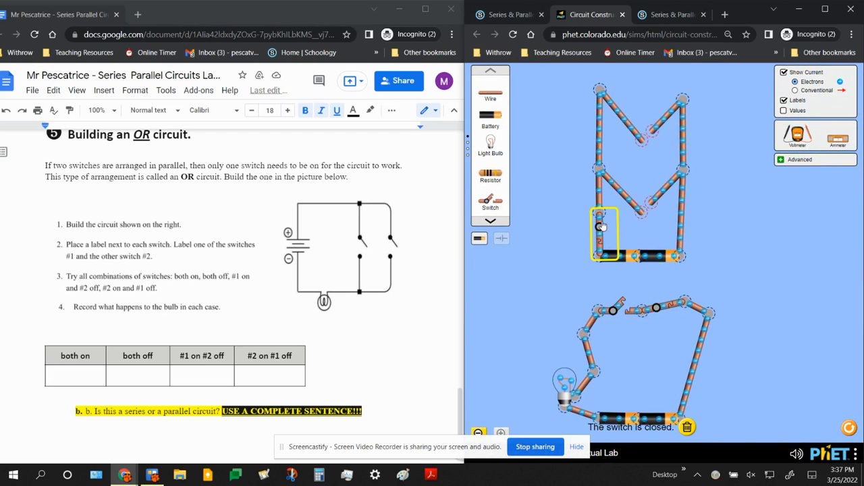
pyautogui.click(688, 428)
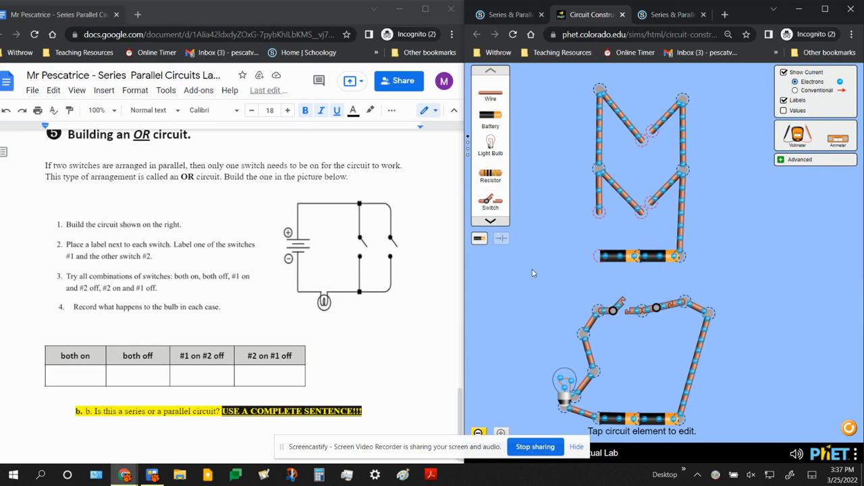
# Connect a new switch into each of the two parallel branches where the light bulbs were removed
pyautogui.moveTo(487, 201); pyautogui.dragTo(634, 191)
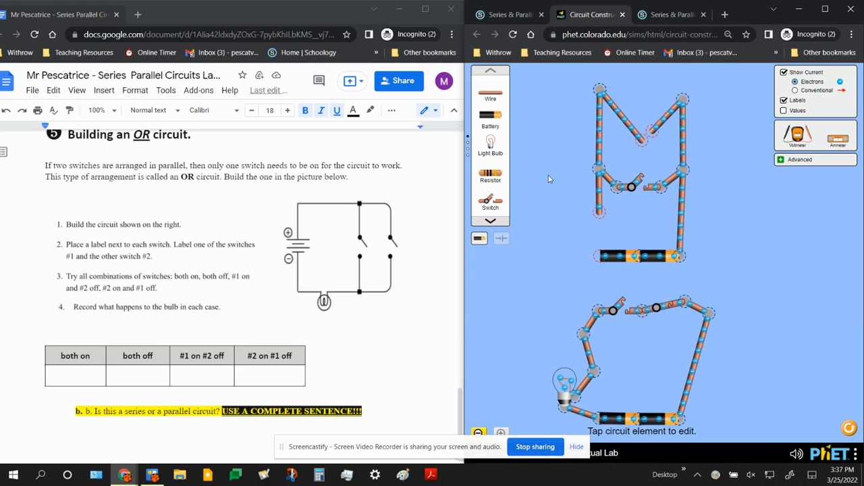
pyautogui.moveTo(494, 200); pyautogui.dragTo(674, 97)
pyautogui.moveTo(642, 140); pyautogui.dragTo(639, 120)
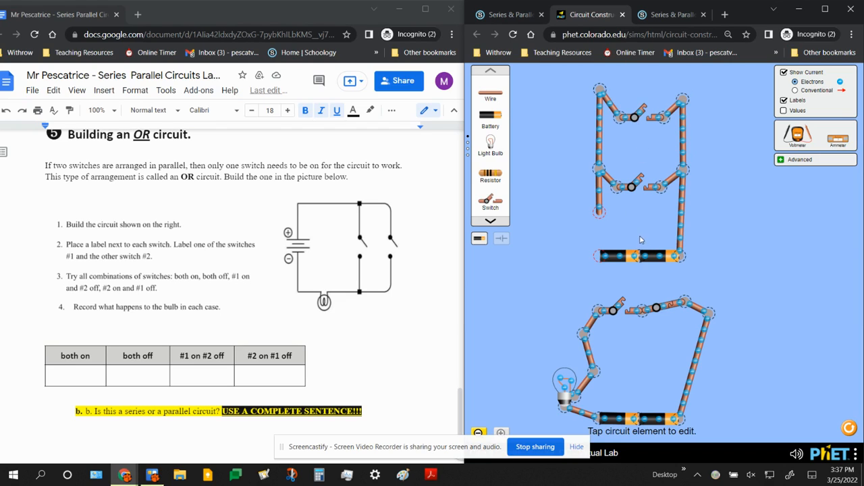
# Add a light bulb beside the OR circuit and wire it between the open end of the side wire and the battery
pyautogui.moveTo(500, 156); pyautogui.dragTo(553, 228)
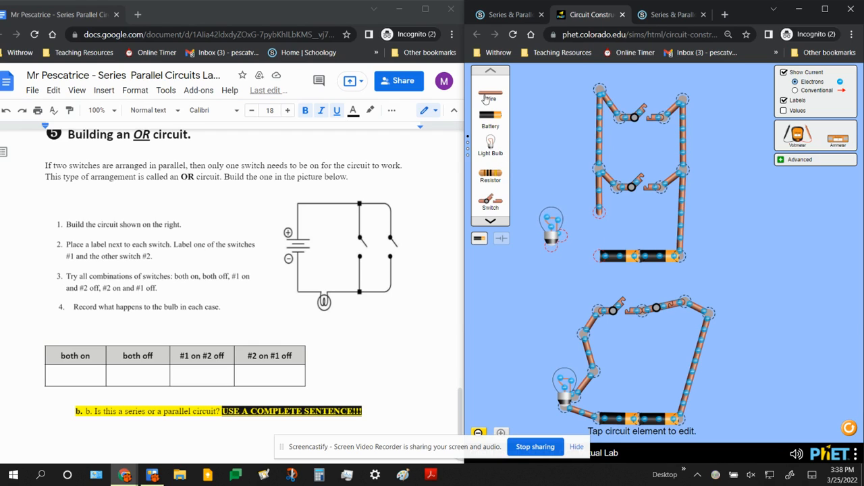
pyautogui.moveTo(486, 100); pyautogui.dragTo(560, 237)
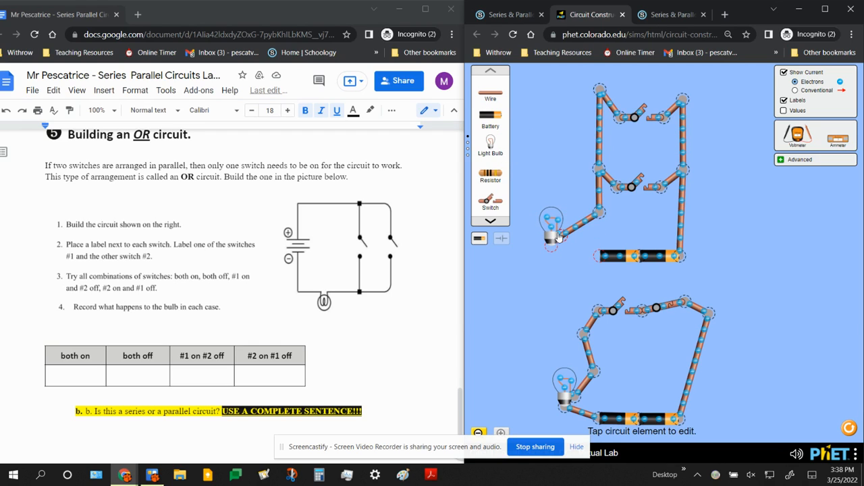
pyautogui.moveTo(488, 97); pyautogui.dragTo(553, 248)
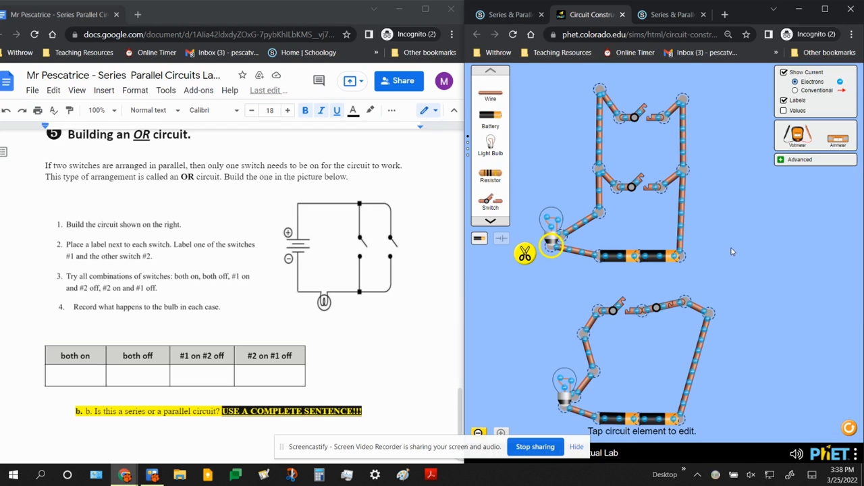
# Close and reopen each OR circuit switch in turn, starting with the lower one, and close both switches together
pyautogui.scroll(3, 731, 251)
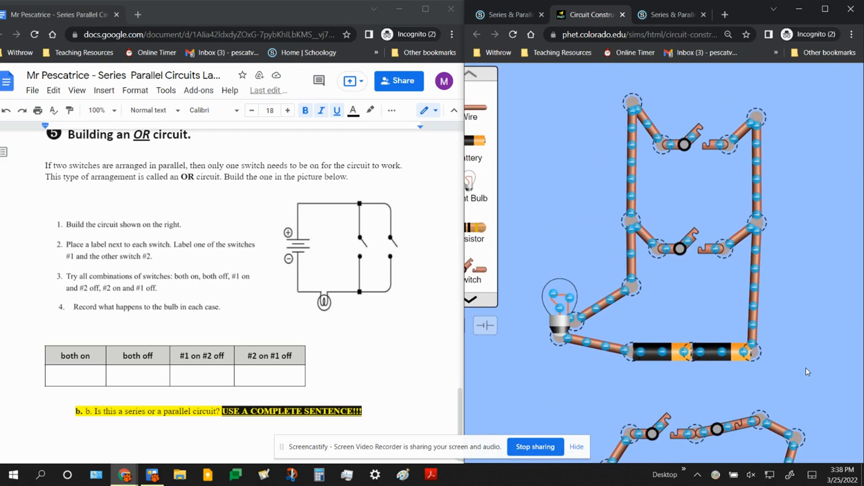
pyautogui.scroll(2, 806, 372)
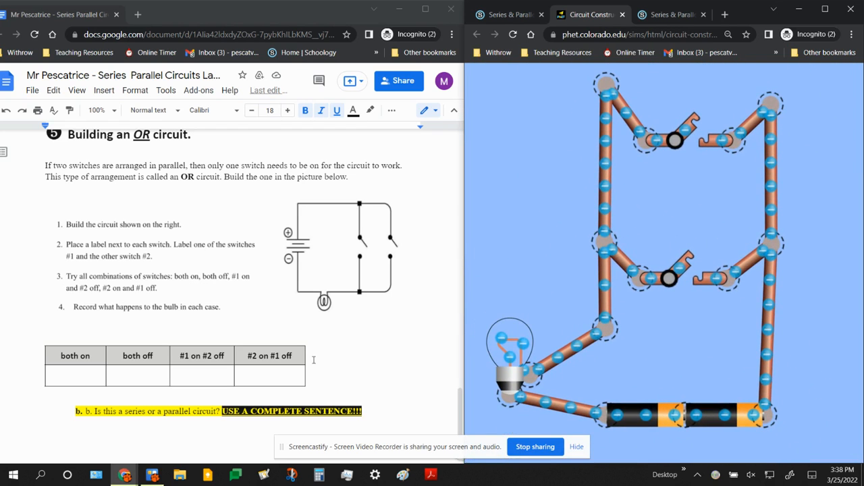
pyautogui.click(690, 269)
pyautogui.click(688, 270)
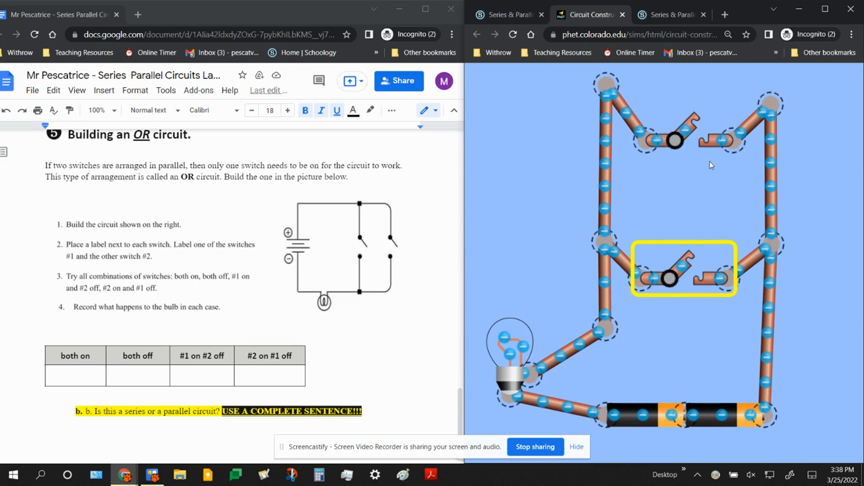
pyautogui.click(691, 129)
pyautogui.click(691, 129)
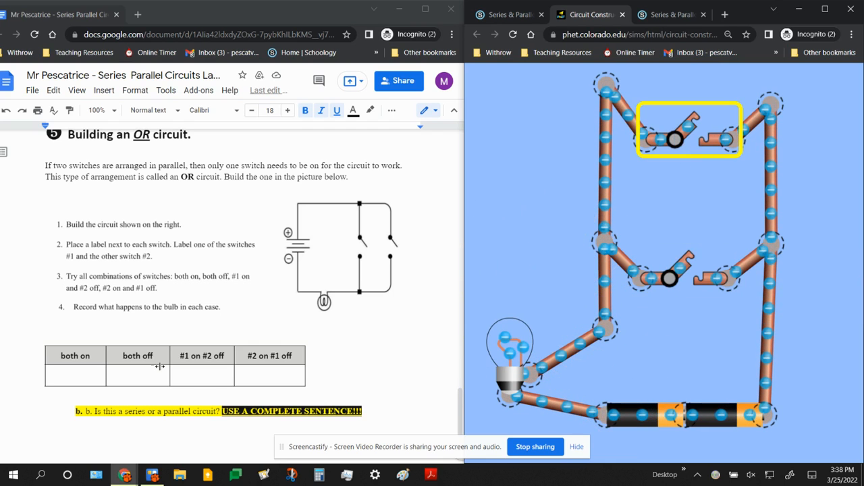
pyautogui.click(684, 281)
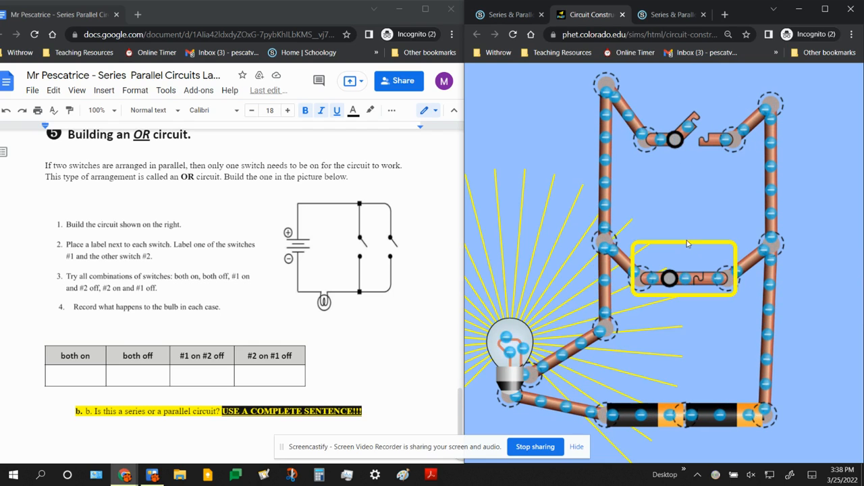
pyautogui.click(695, 142)
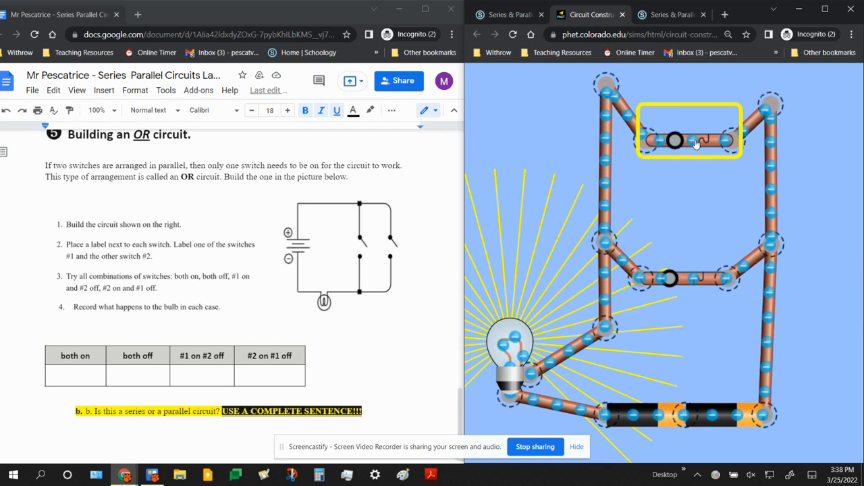
# Test the OR circuit with both switches open, only the lower switch closed, and only the upper switch closed, and finish with both open
pyautogui.click(696, 279)
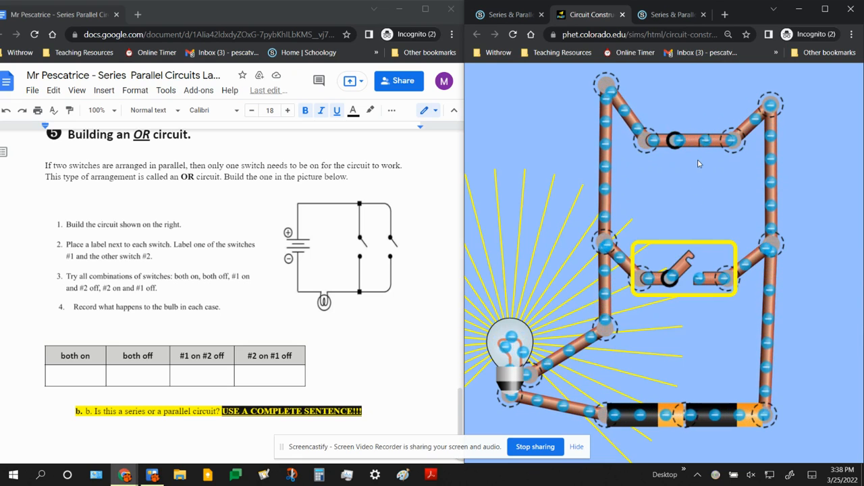
pyautogui.click(692, 139)
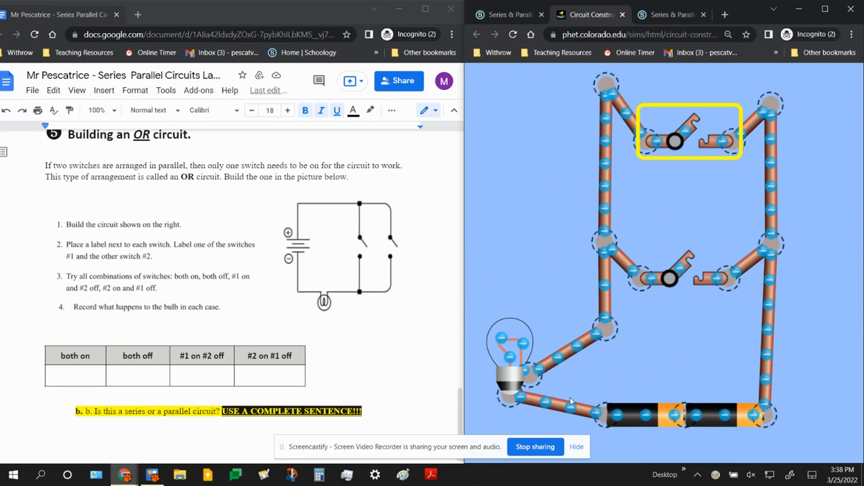
pyautogui.click(670, 281)
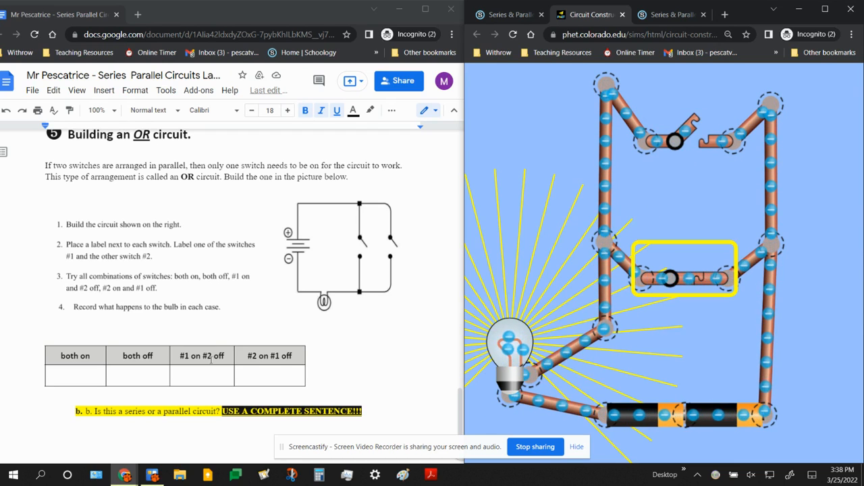
pyautogui.click(686, 261)
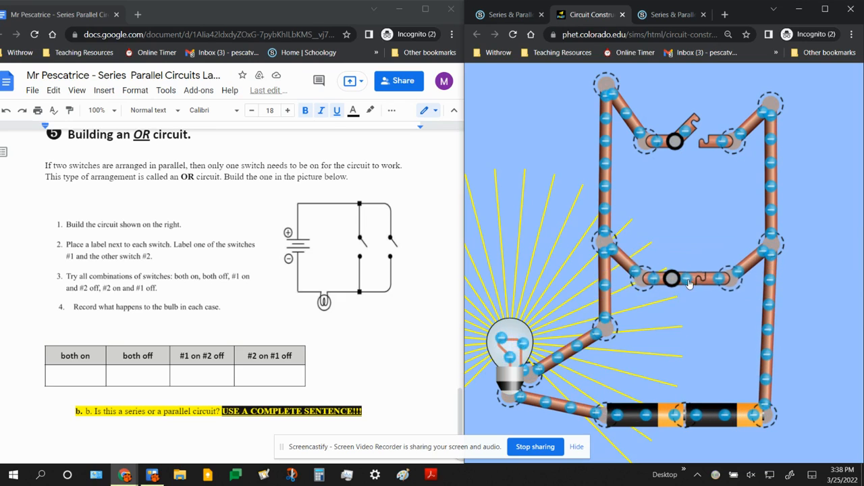
pyautogui.click(686, 150)
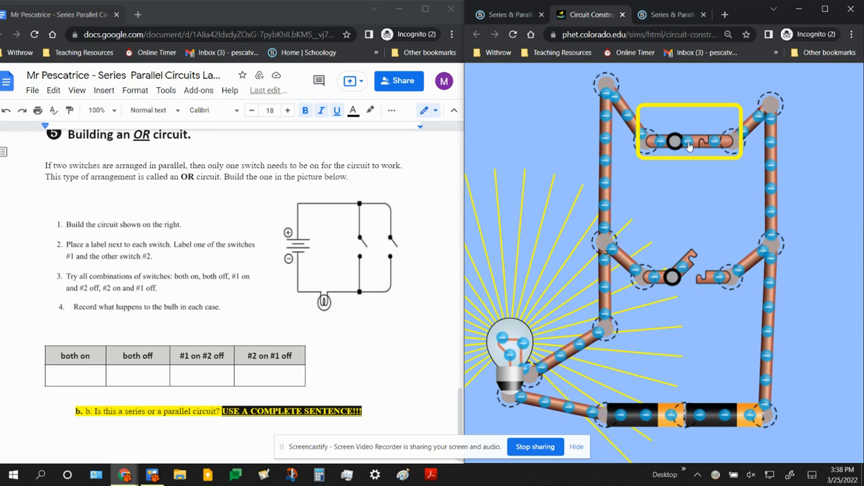
pyautogui.click(686, 150)
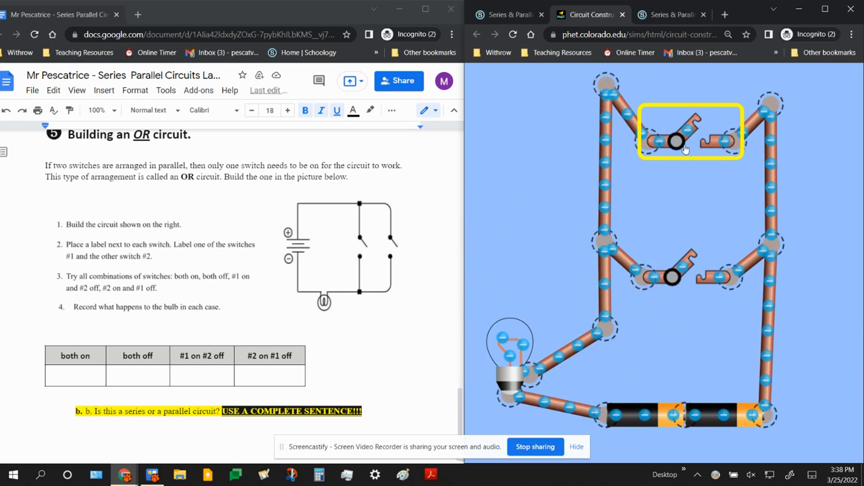
# Review the lab worksheet from the OR circuit results table back up to the section on building a series circuit
pyautogui.click(230, 379)
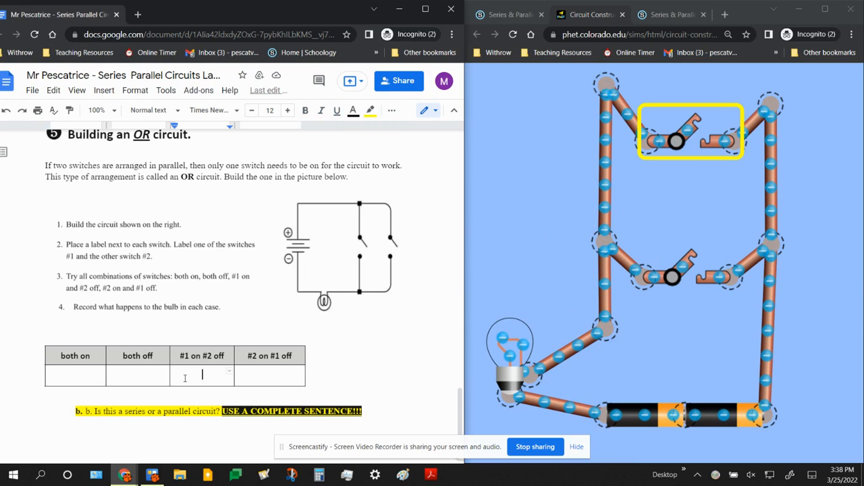
pyautogui.click(84, 370)
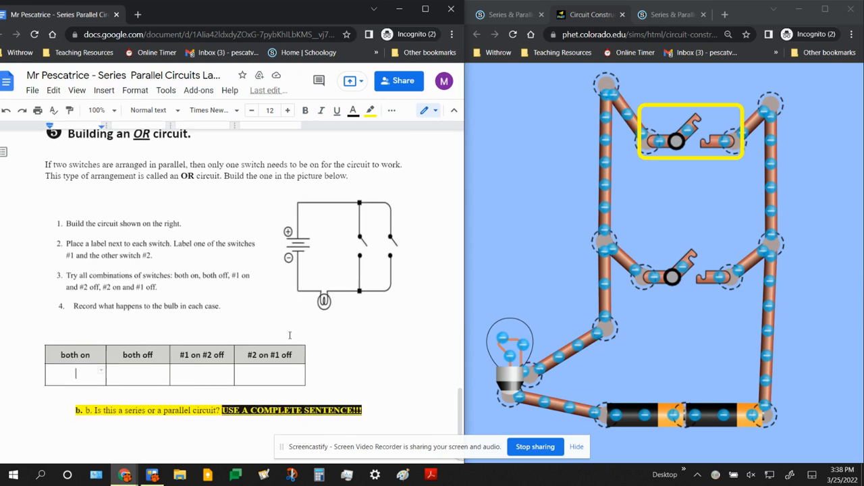
pyautogui.scroll(-3, 304, 347)
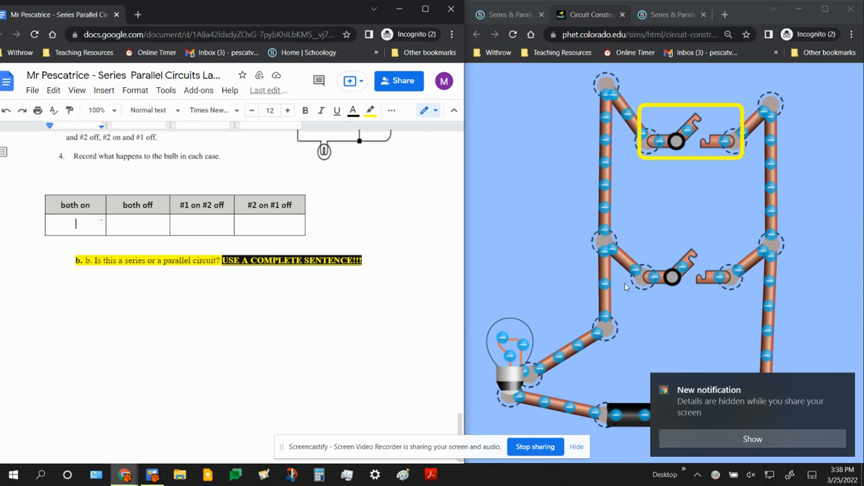
pyautogui.scroll(7, 142, 301)
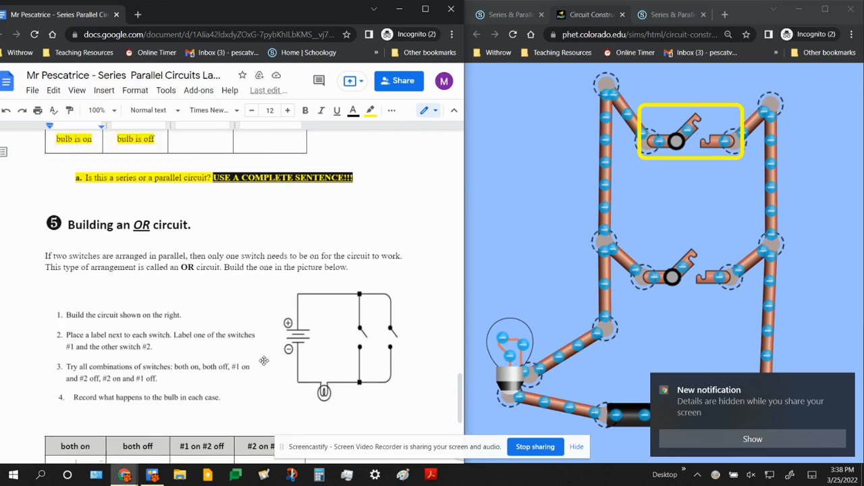
pyautogui.scroll(10, 143, 302)
pyautogui.scroll(-4, 151, 331)
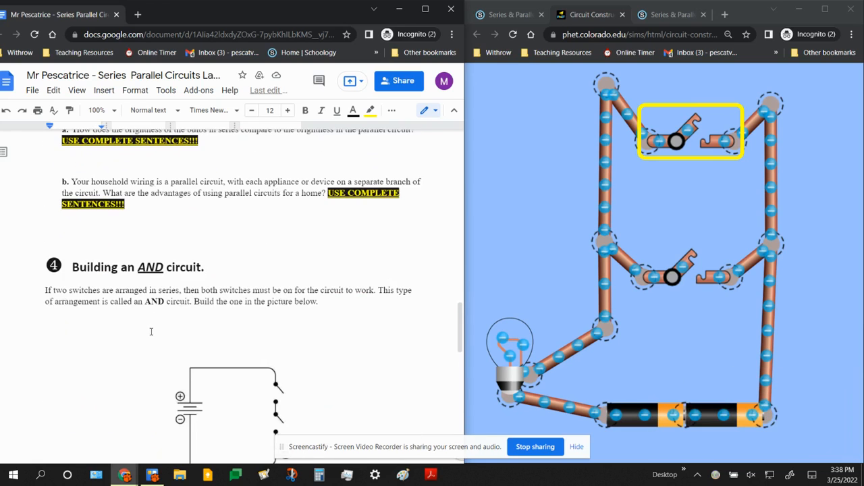
pyautogui.scroll(5, 151, 331)
pyautogui.scroll(6, 192, 381)
pyautogui.scroll(4, 196, 376)
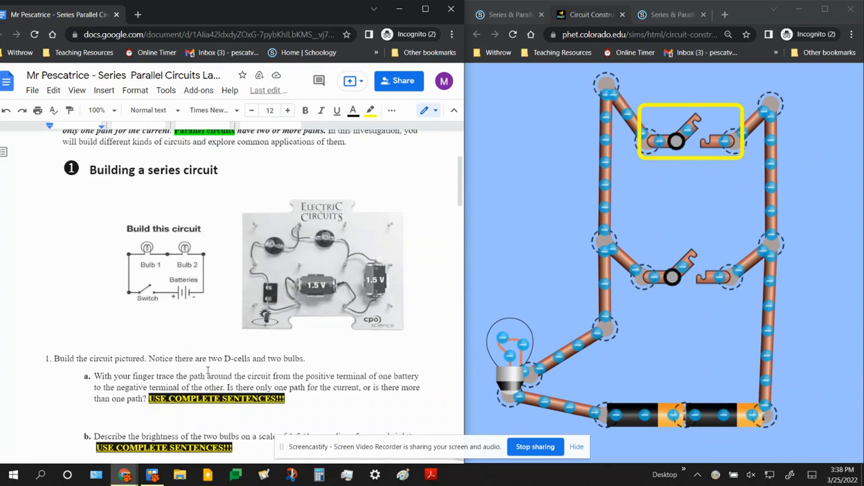
pyautogui.scroll(4, 206, 371)
pyautogui.scroll(-1, 206, 371)
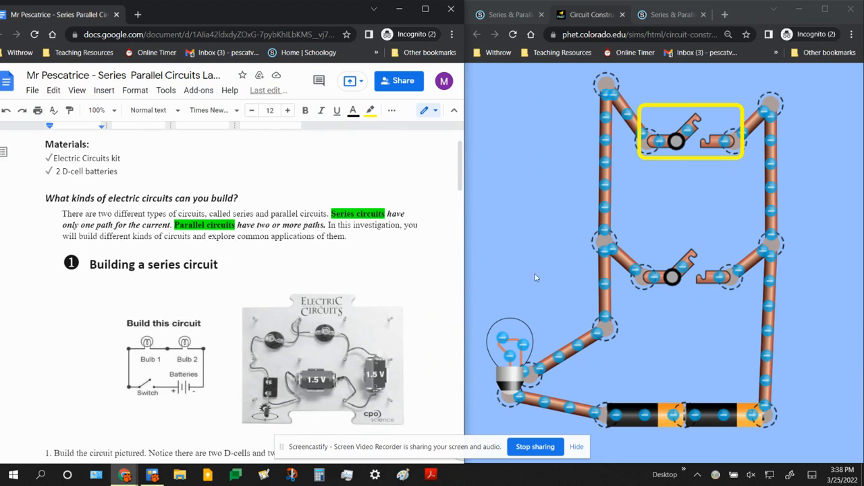